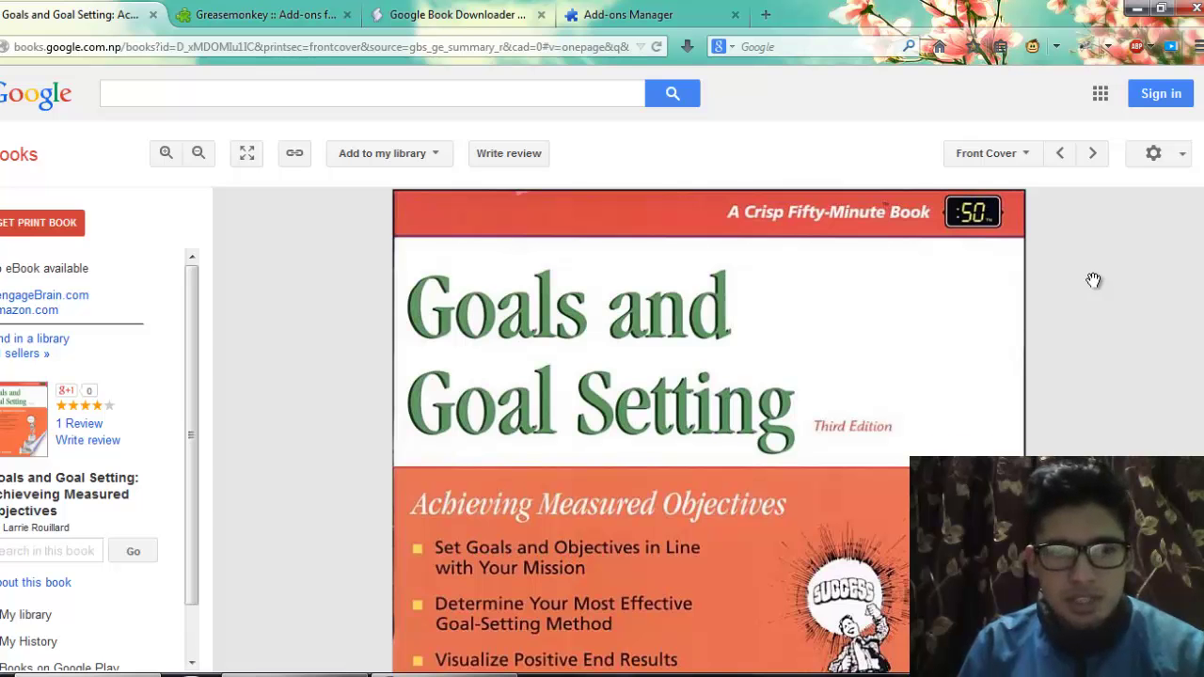
Step: Look through the cover and opening pages of the Goals and Goal Setting book preview
scroll(1093, 280, down, 1)
scroll(710, 423, down, 5)
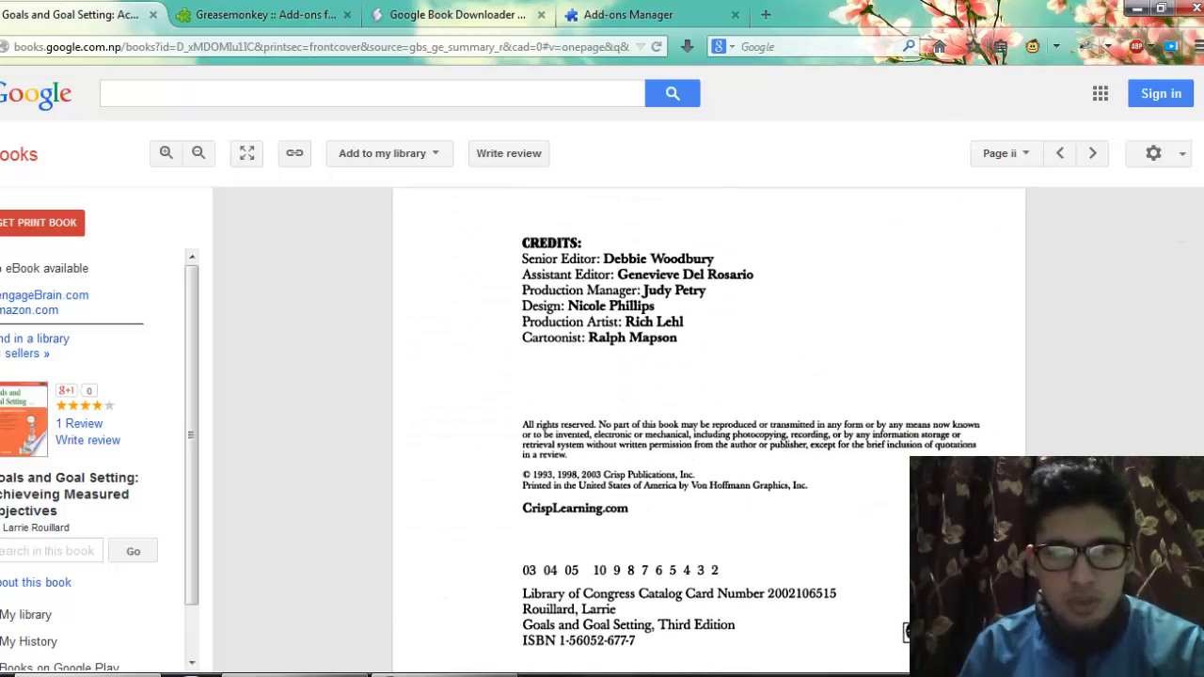
scroll(710, 423, up, 6)
scroll(1156, 304, down, 6)
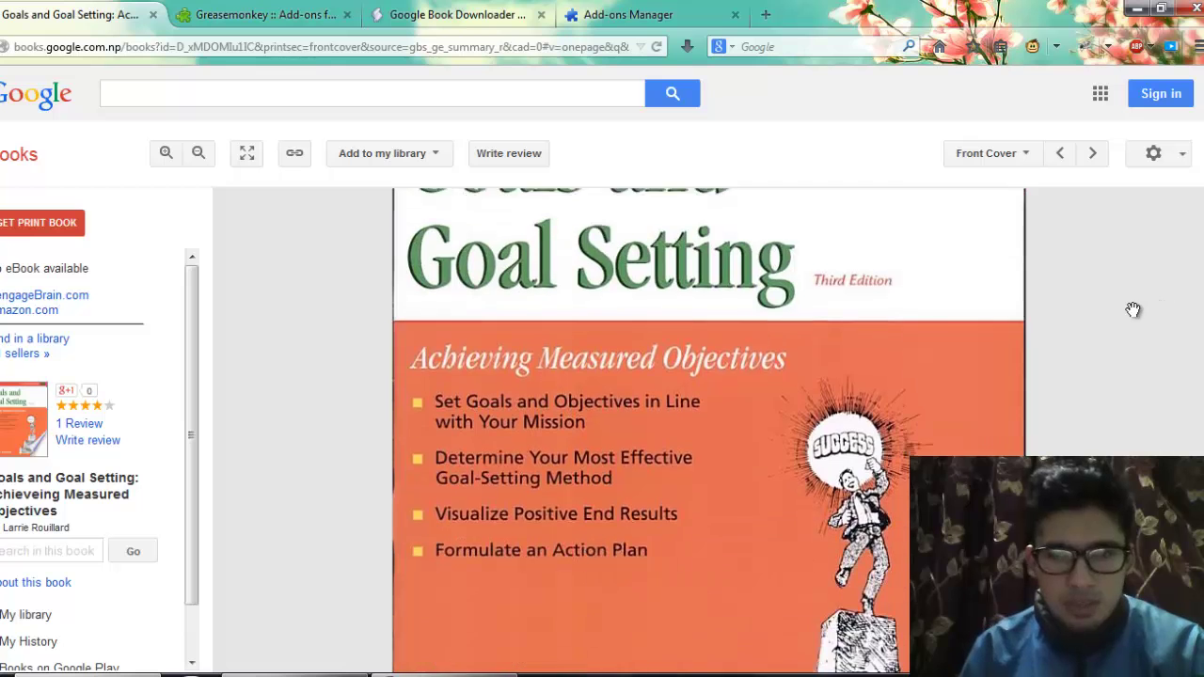
scroll(725, 586, down, 4)
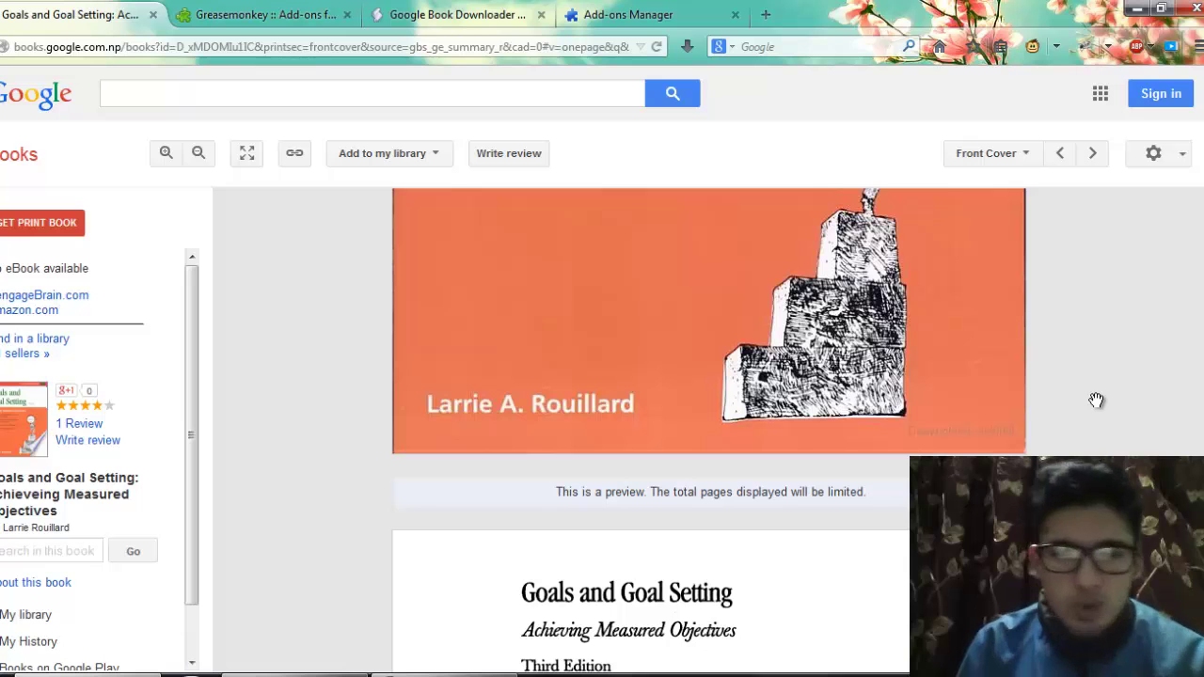
scroll(1097, 401, down, 3)
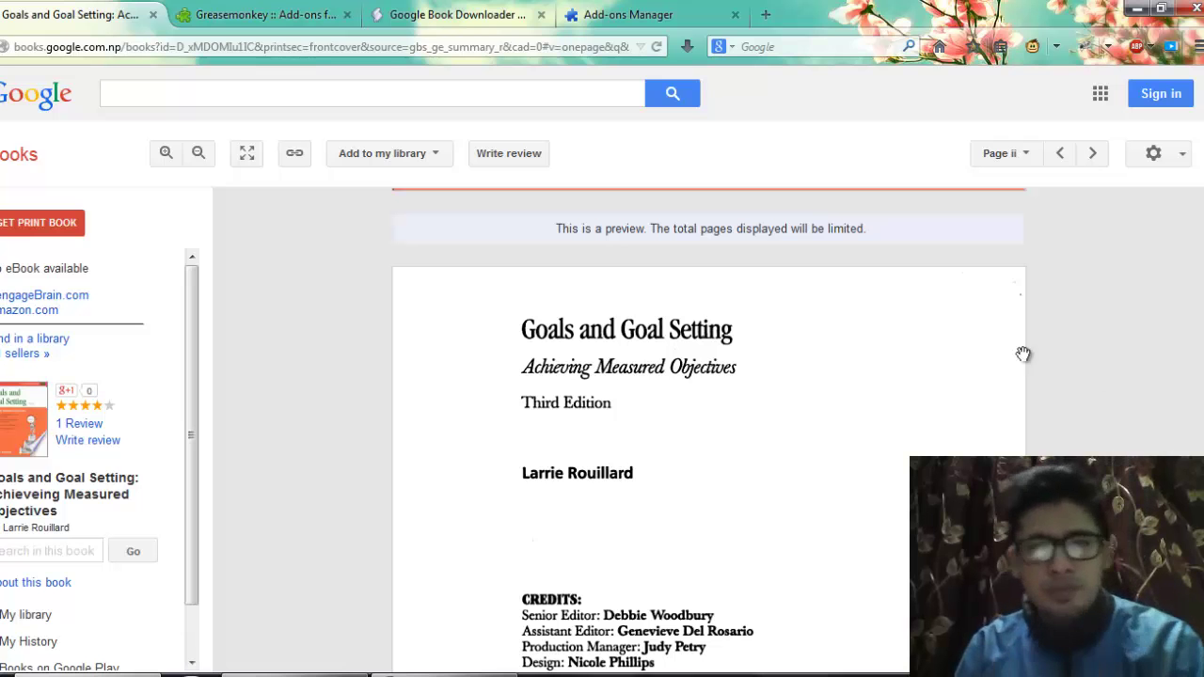
Step: Switch to the Notepad list of required add-ons, set its font to bold size 72 and maximize the window
click(381, 675)
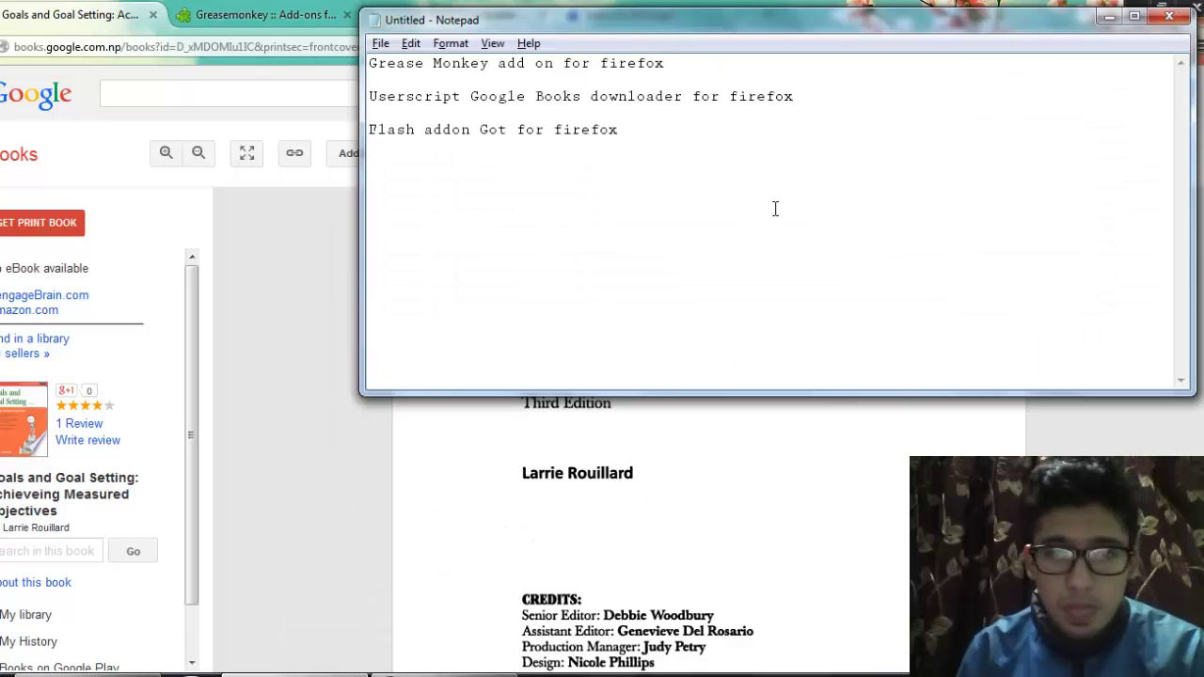
key(ctrl+a)
click(564, 205)
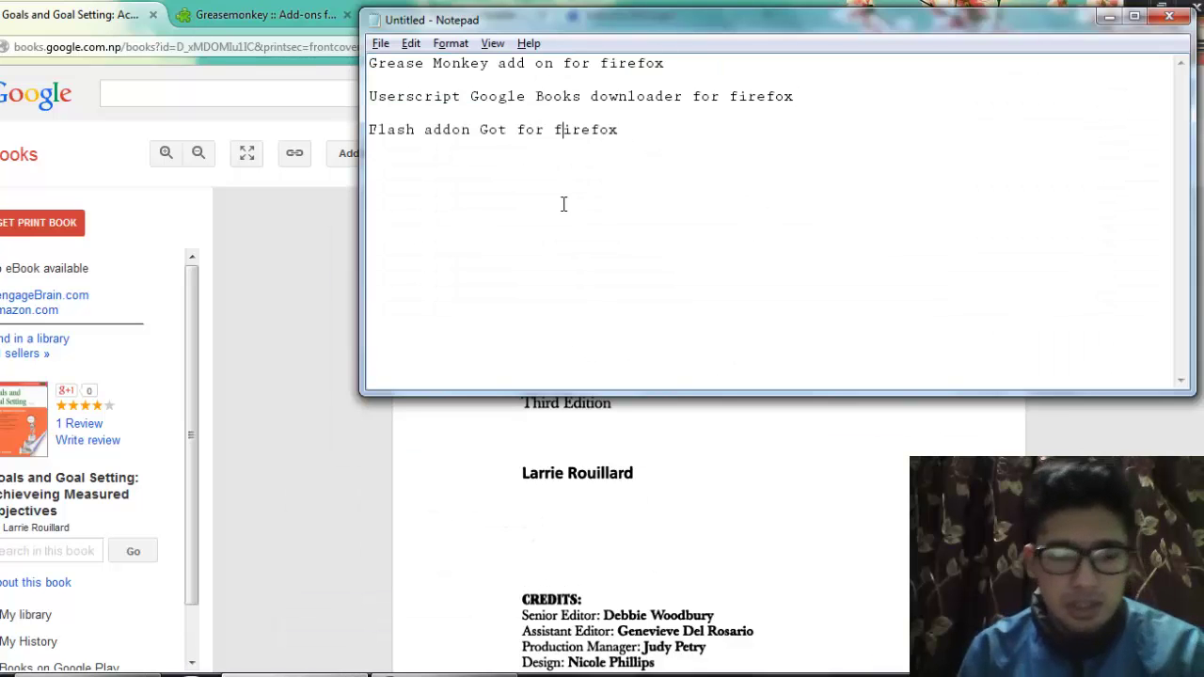
click(451, 43)
click(463, 83)
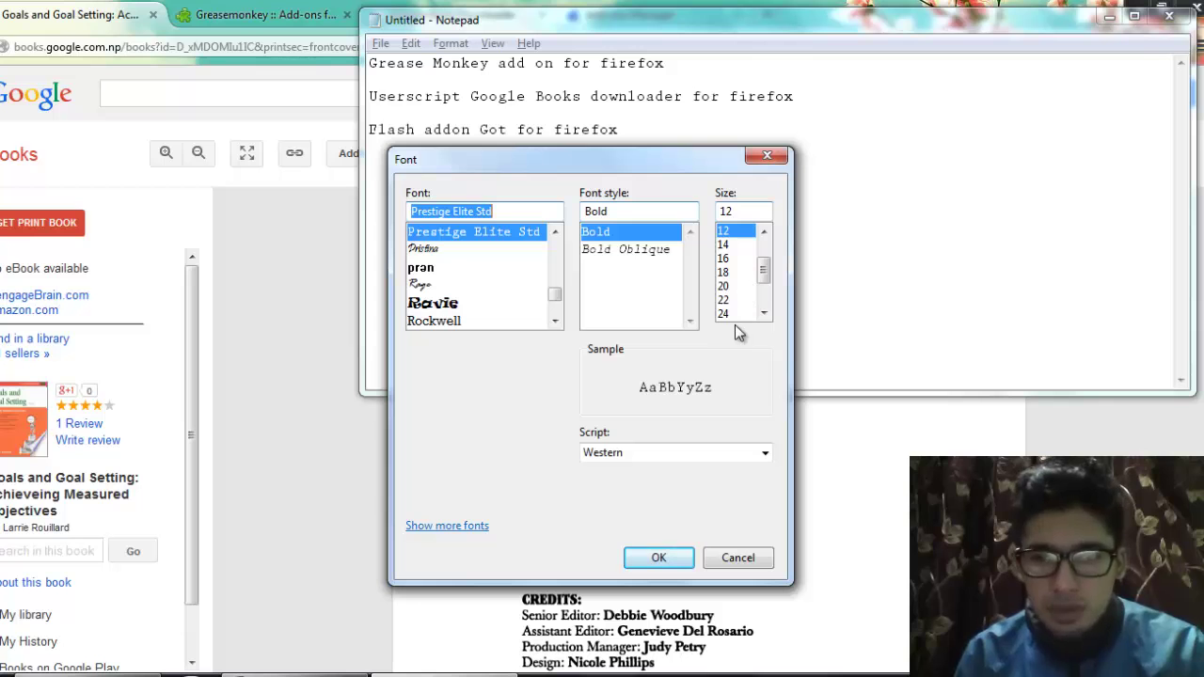
click(738, 318)
scroll(740, 317, down, 2)
click(740, 318)
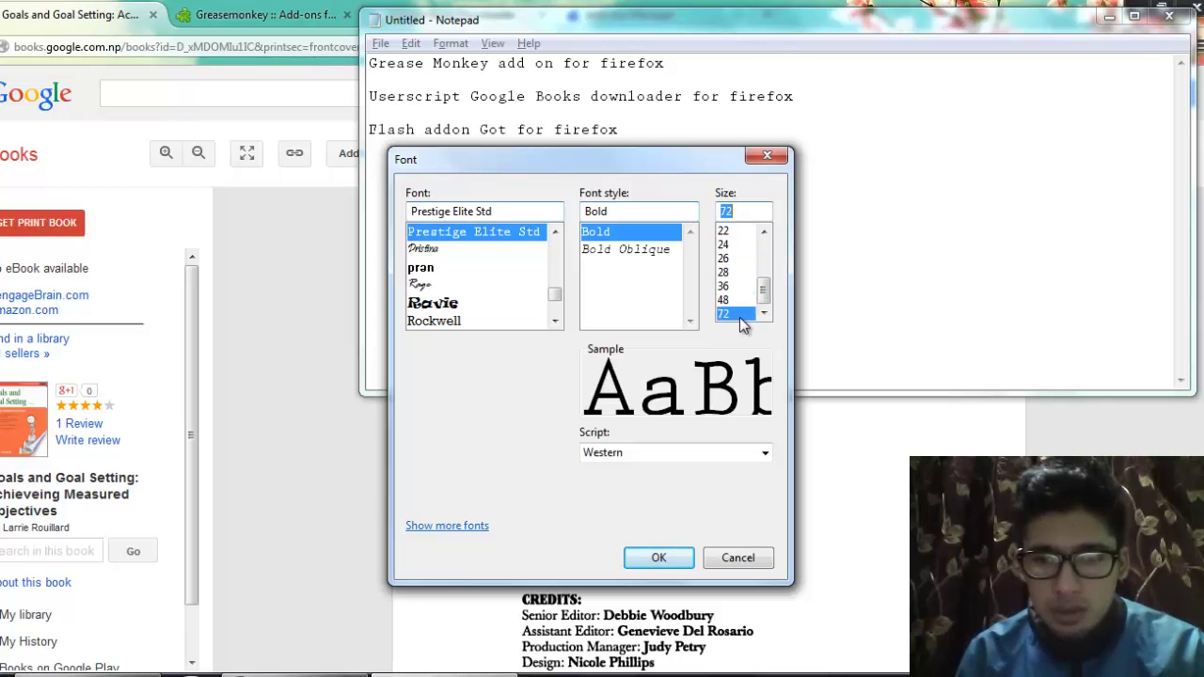
click(616, 235)
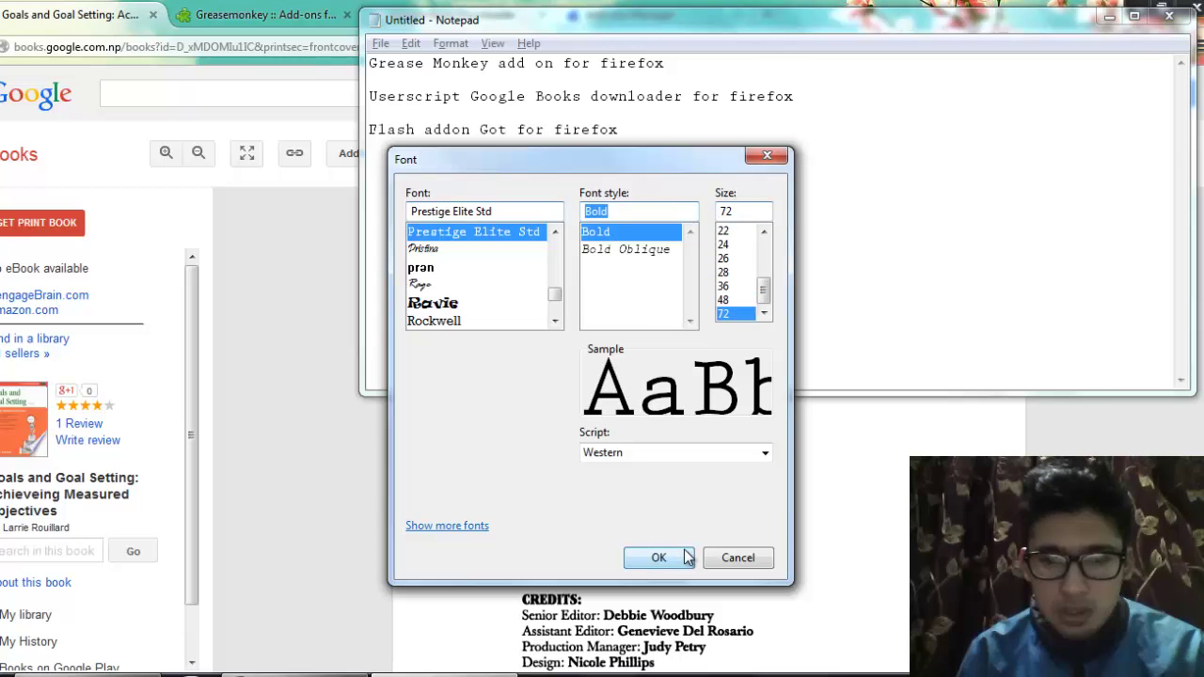
click(658, 558)
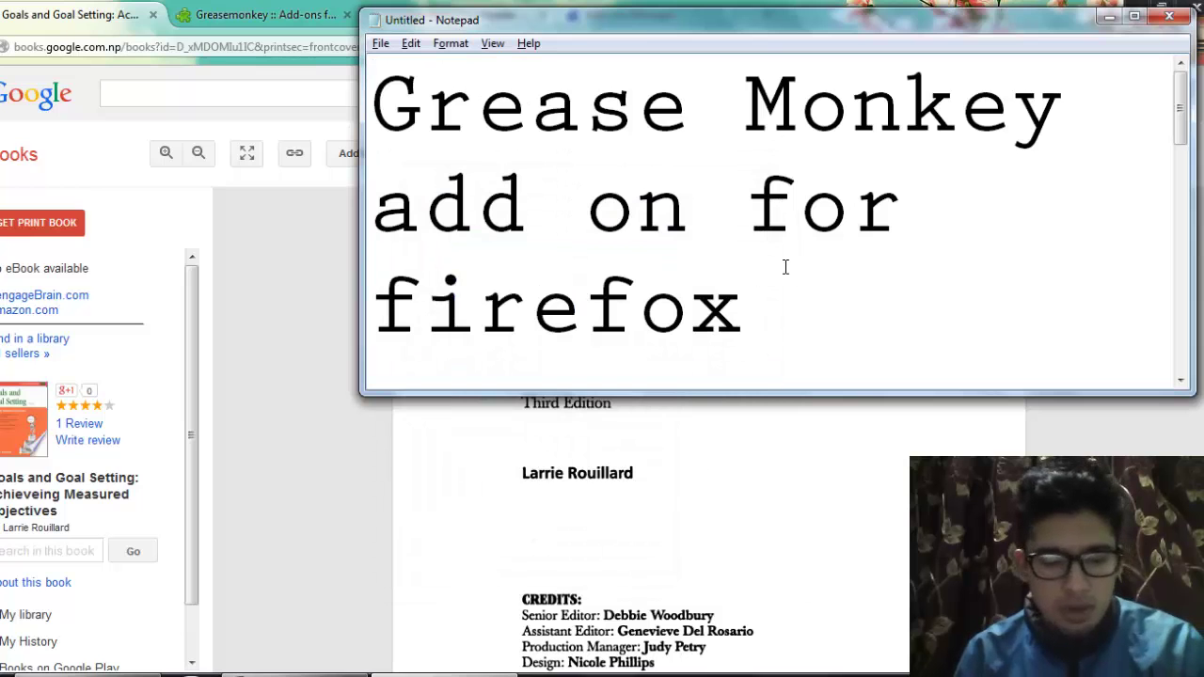
key(super+Up)
Step: Reword the third list entry to read "Flash Got addon for firefox"
scroll(454, 420, down, 1)
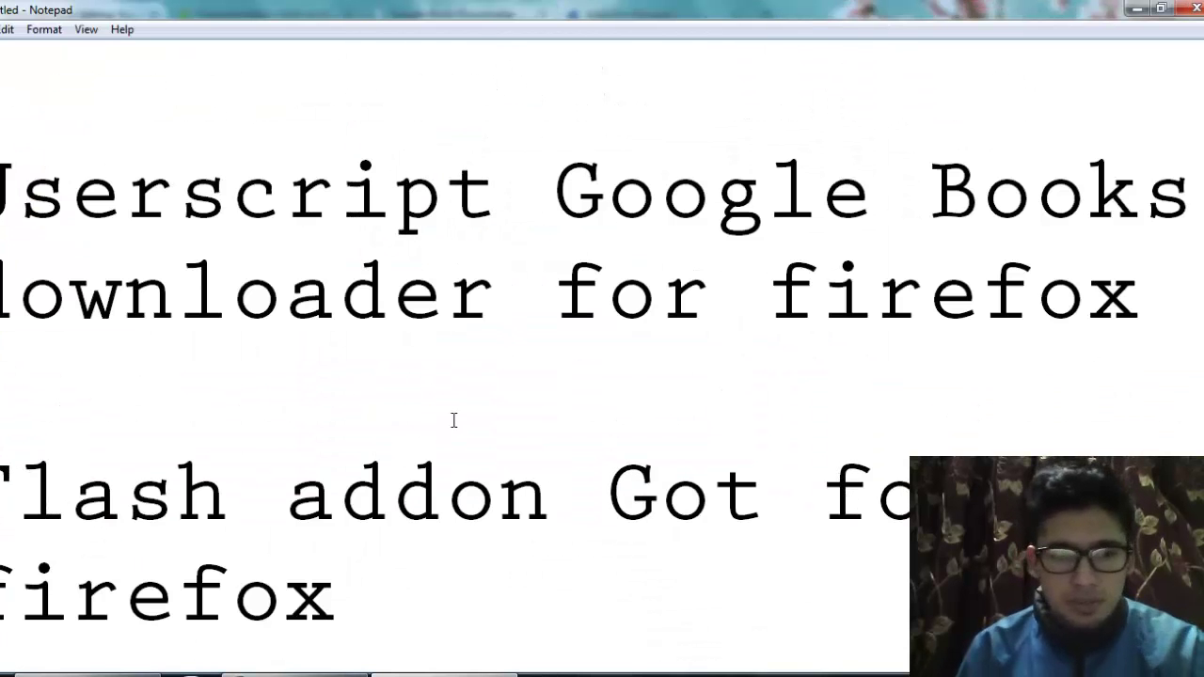
click(287, 499)
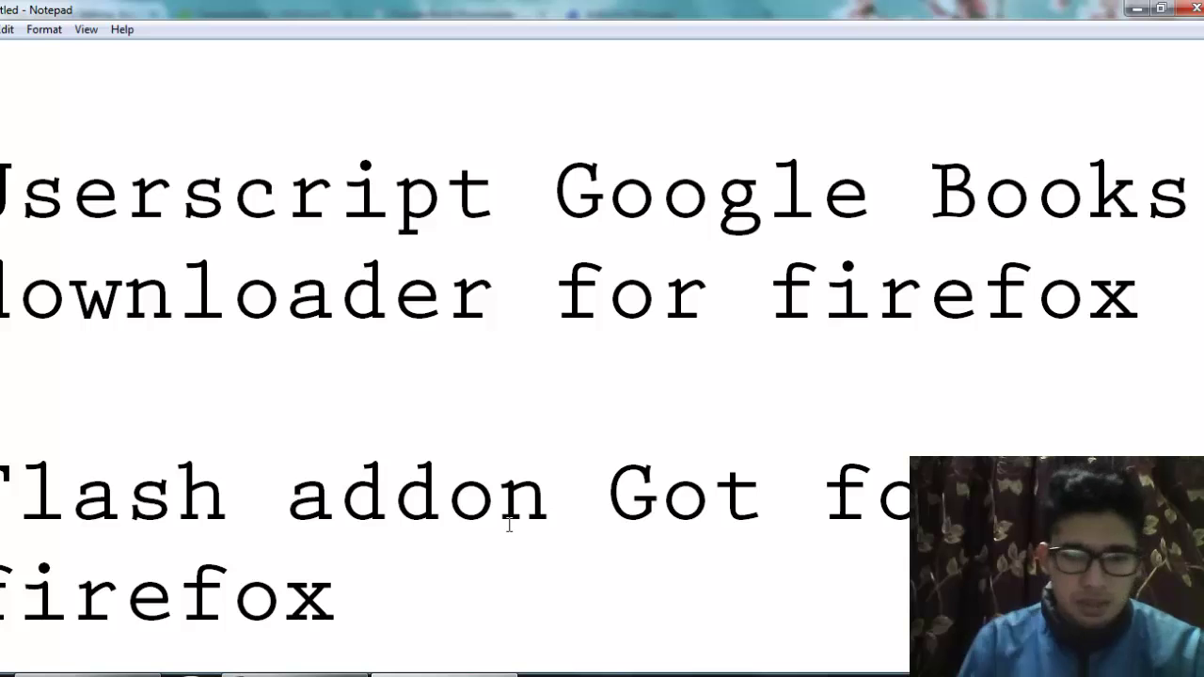
text(Got)
key(Right)
key(Right)
key(Right)
key(Right)
key(Right)
key(Right)
key(Right)
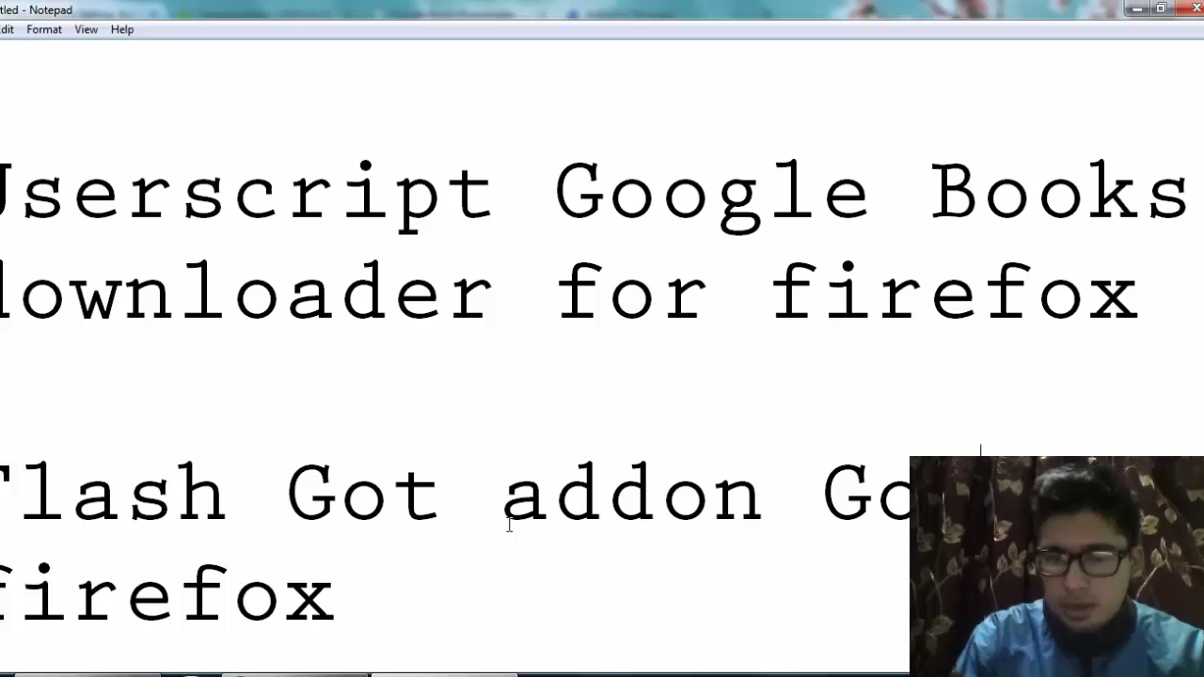
key(BackSpace)
key(BackSpace)
key(BackSpace)
key(Delete)
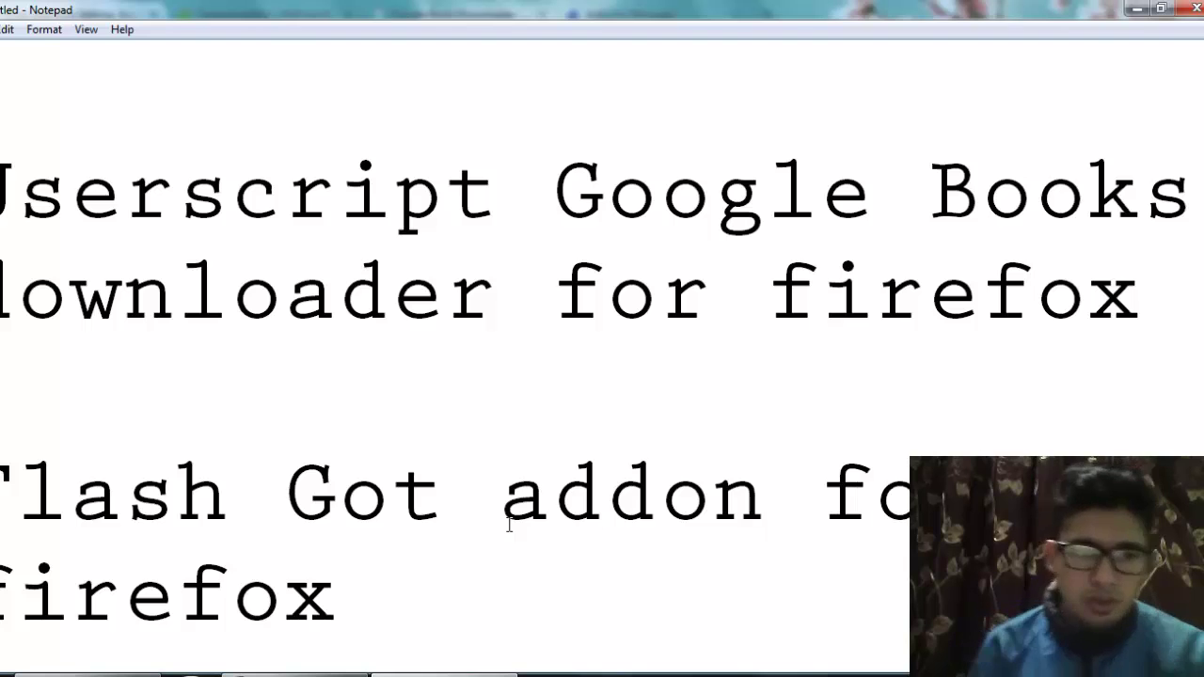
Step: Switch to Firefox and compare the list with the Greasemonkey add-on page and the Google Book Downloader FoxySpeed userscript page
scroll(509, 525, up, 1)
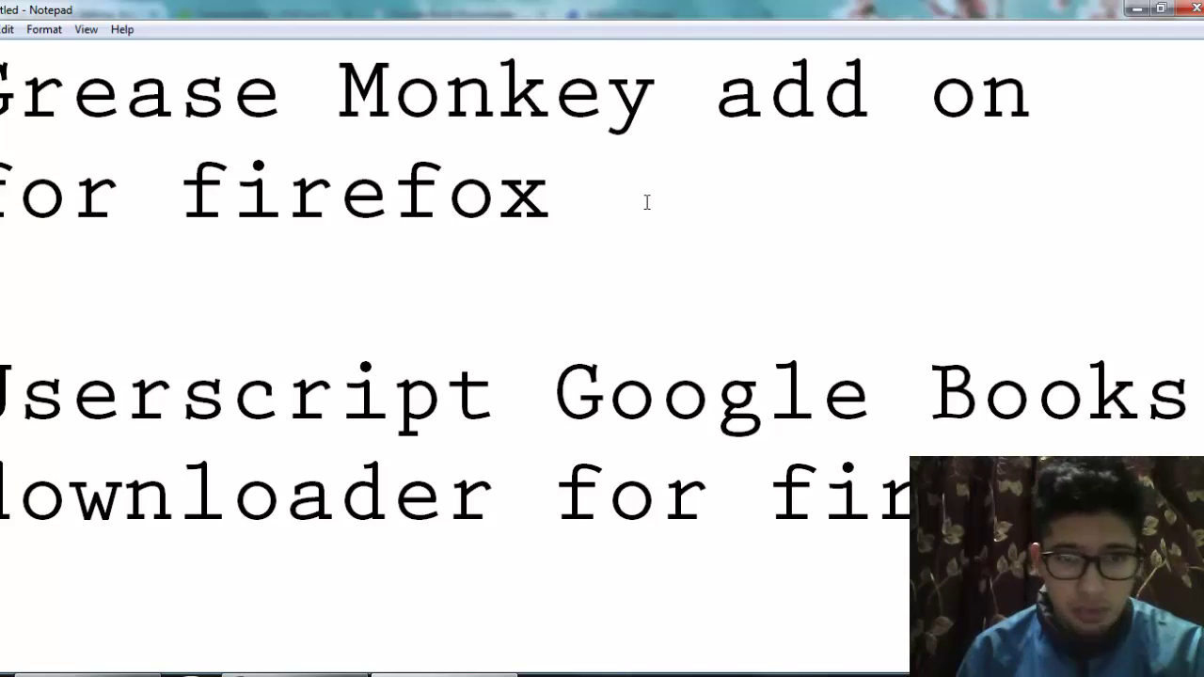
key(alt+Tab)
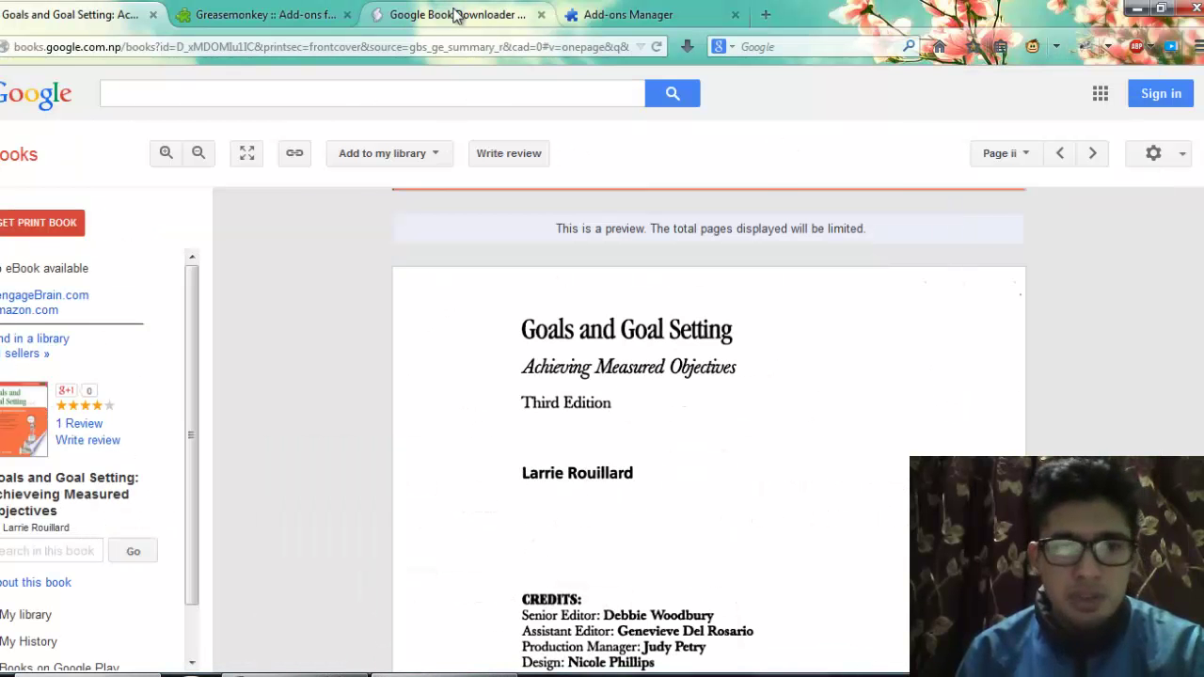
click(261, 12)
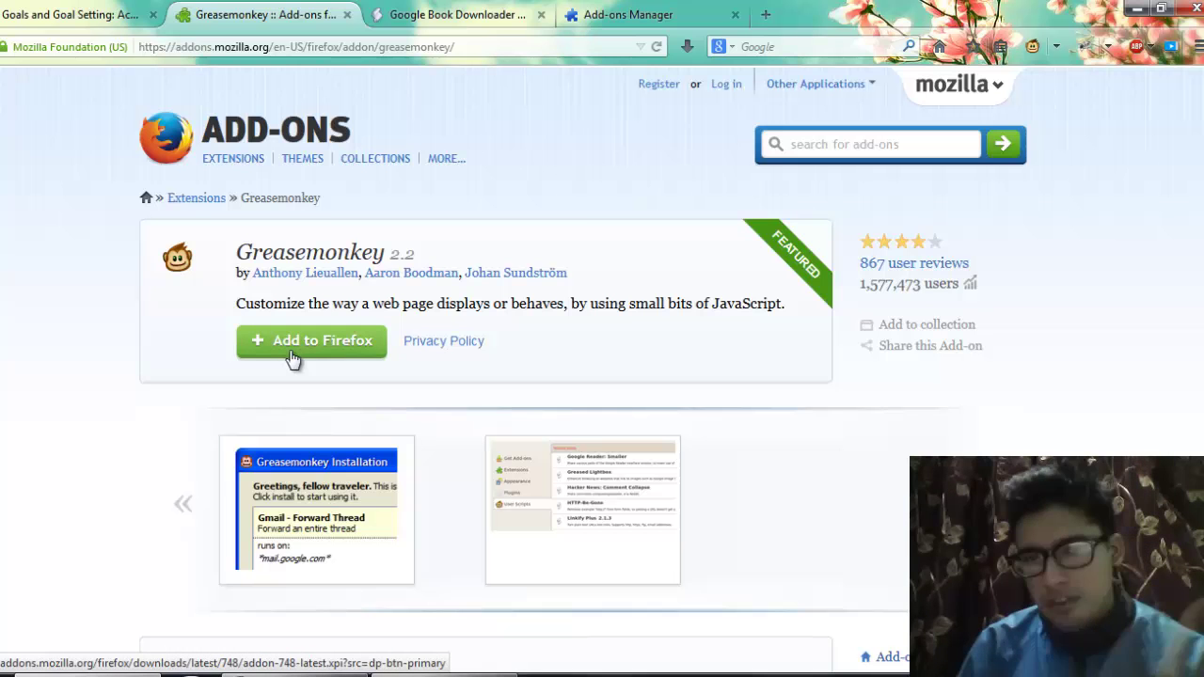
key(alt+Tab)
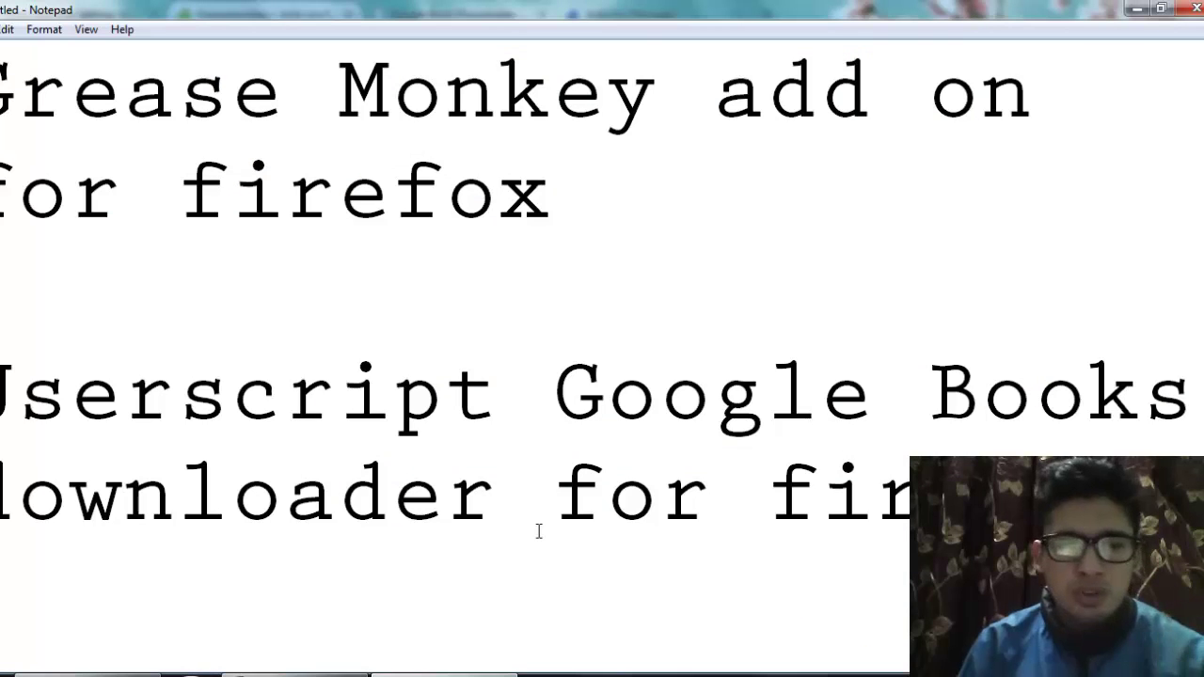
key(alt+Tab)
click(435, 15)
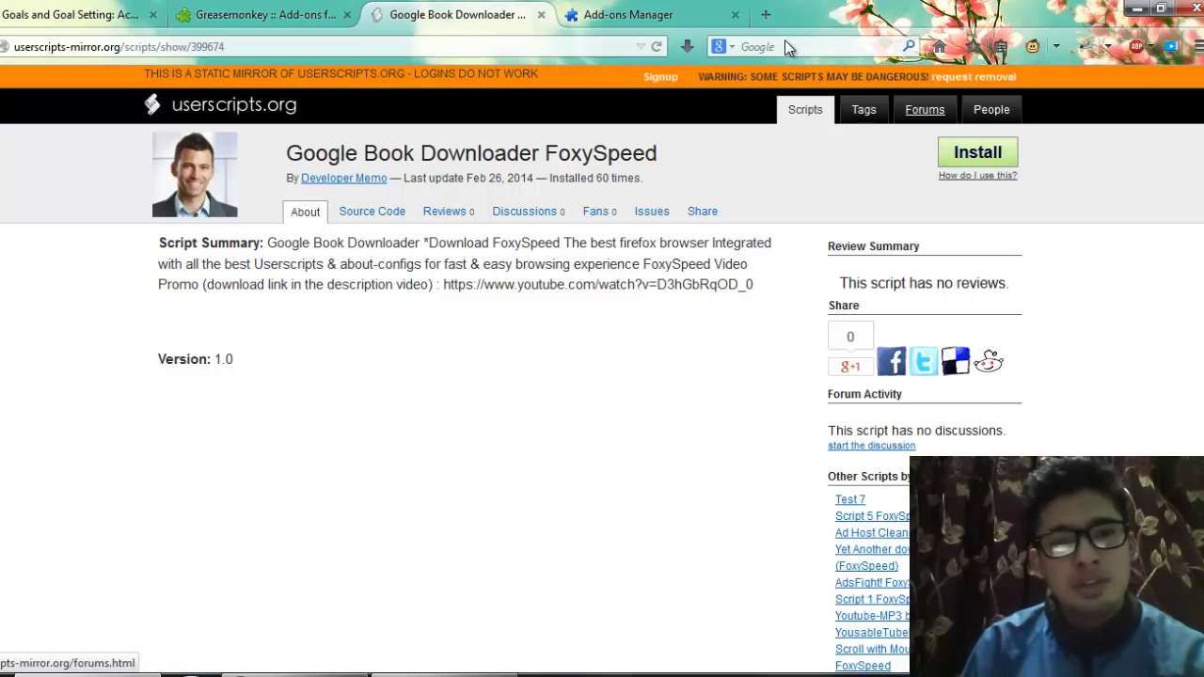
Step: Enable the Google Book Downloader 2.3 user script in the Add-ons Manager
click(646, 11)
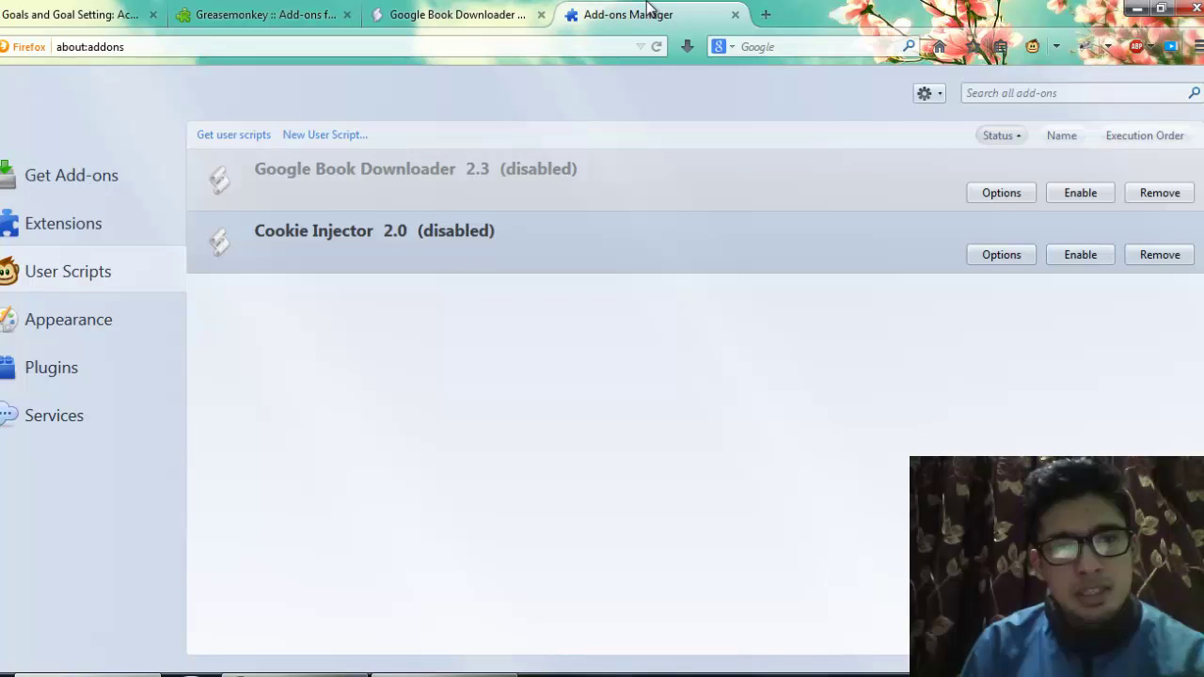
click(470, 11)
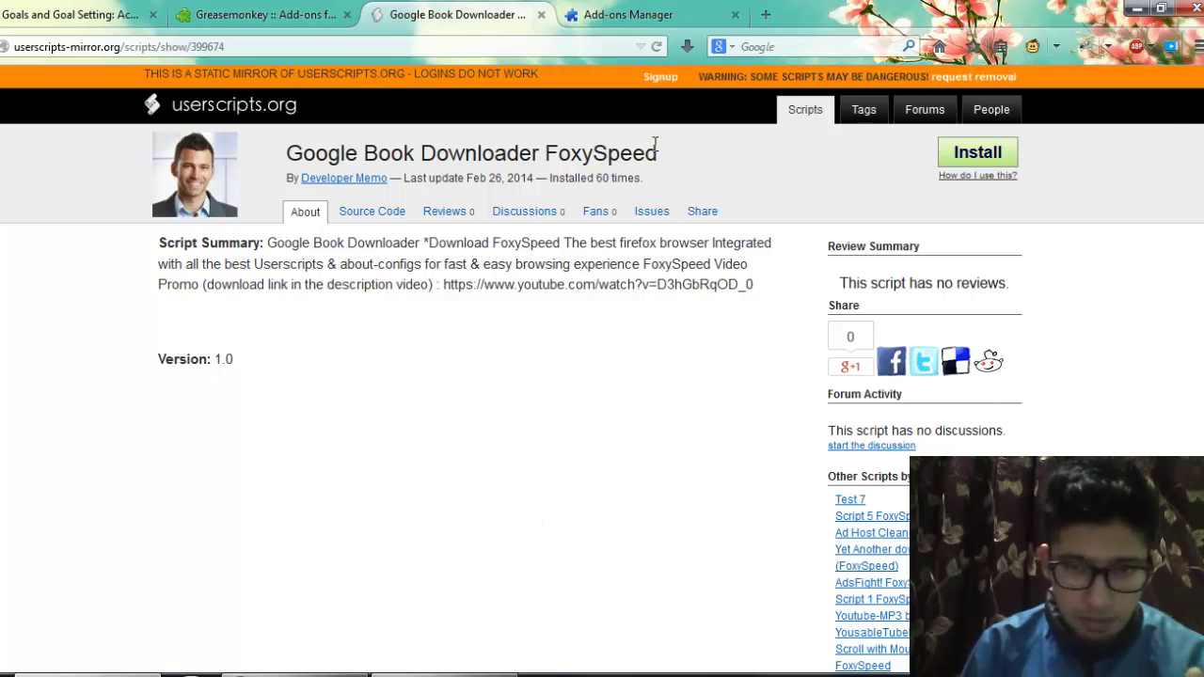
click(612, 15)
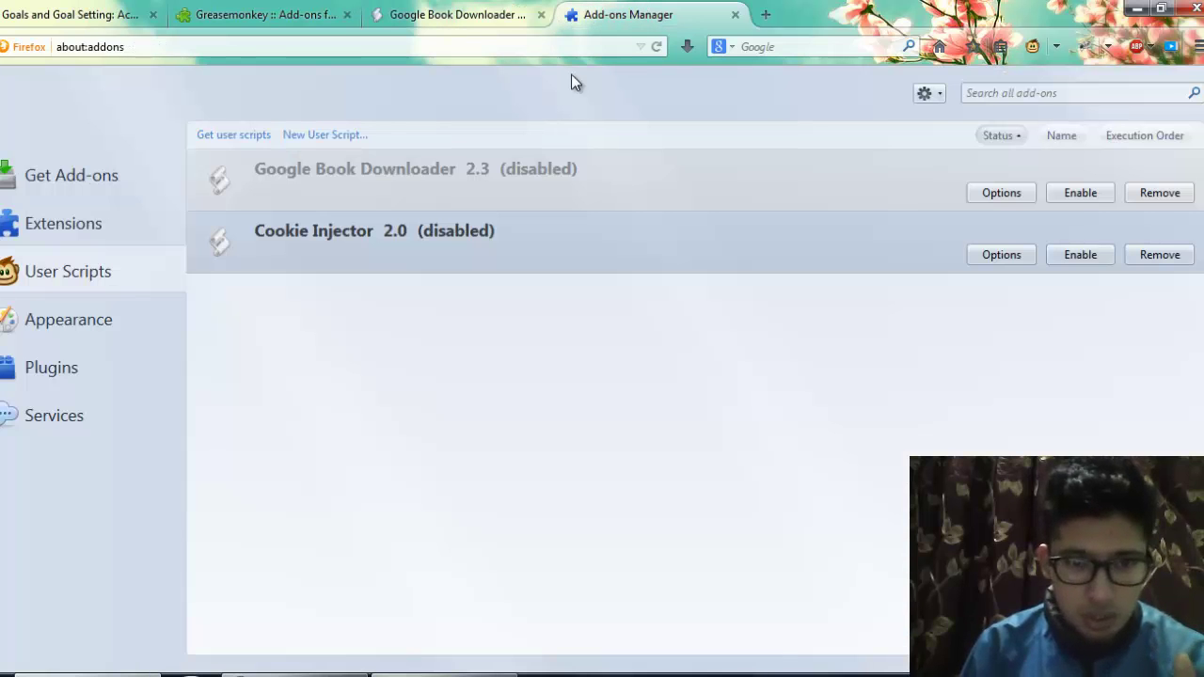
click(1082, 195)
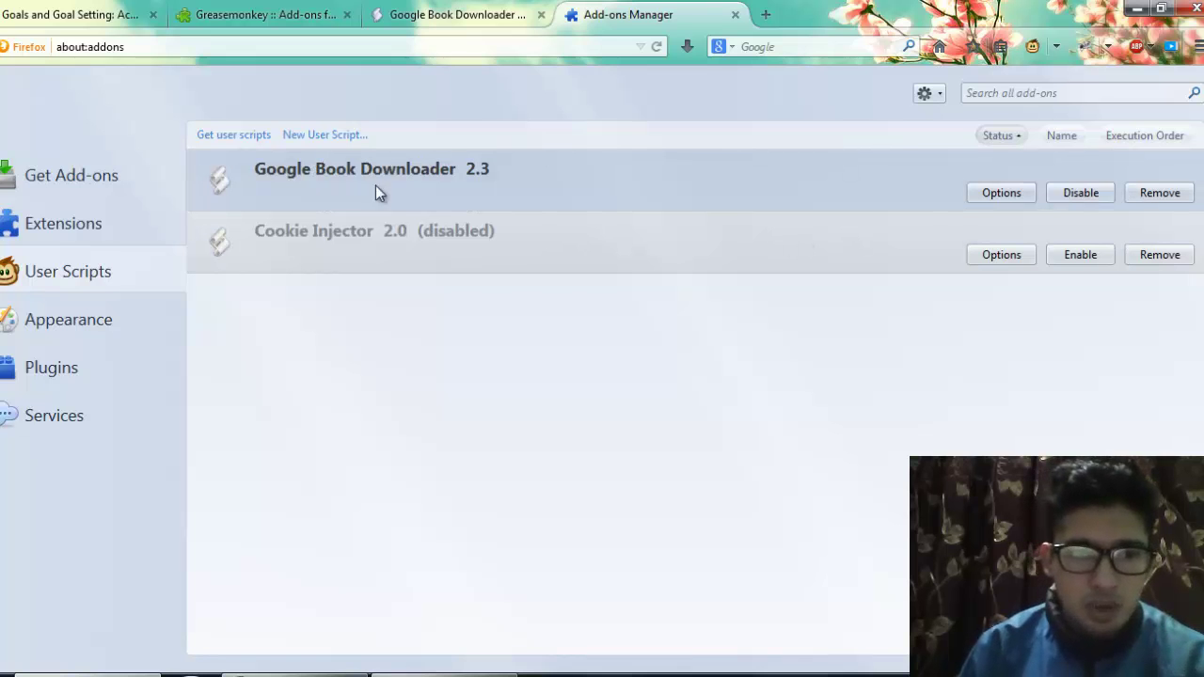
Step: Check the Add-ons Manager for the installed extensions and user scripts needed for downloading books
click(116, 182)
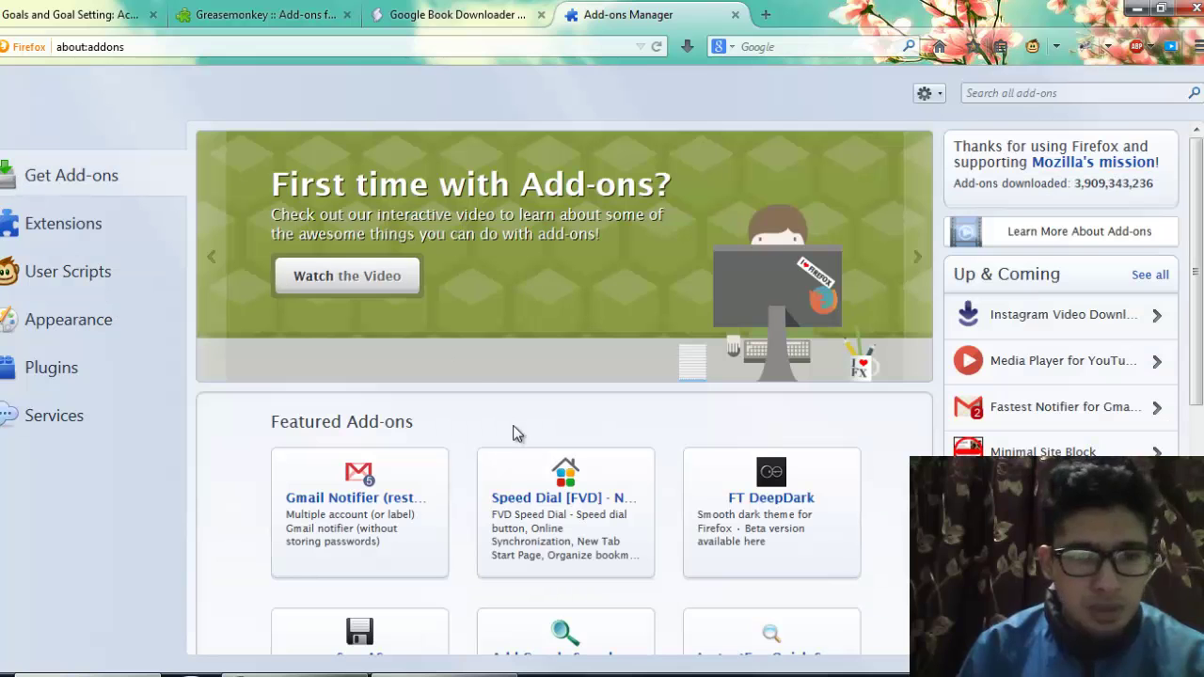
click(86, 226)
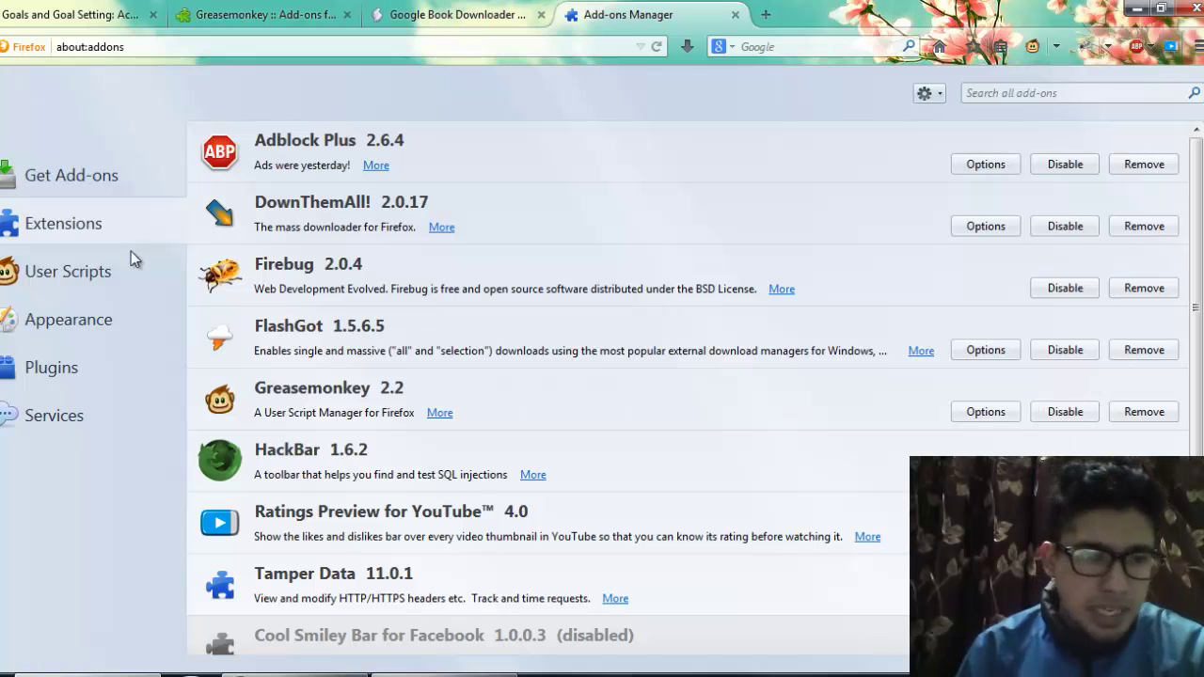
click(109, 274)
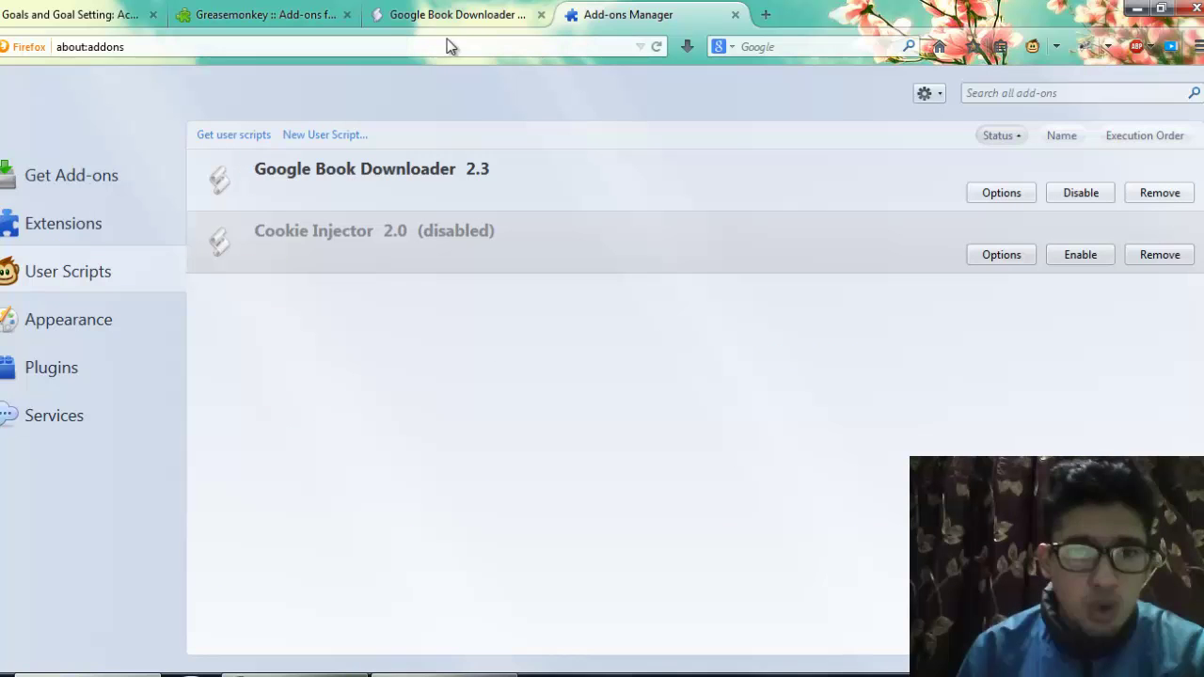
click(461, 17)
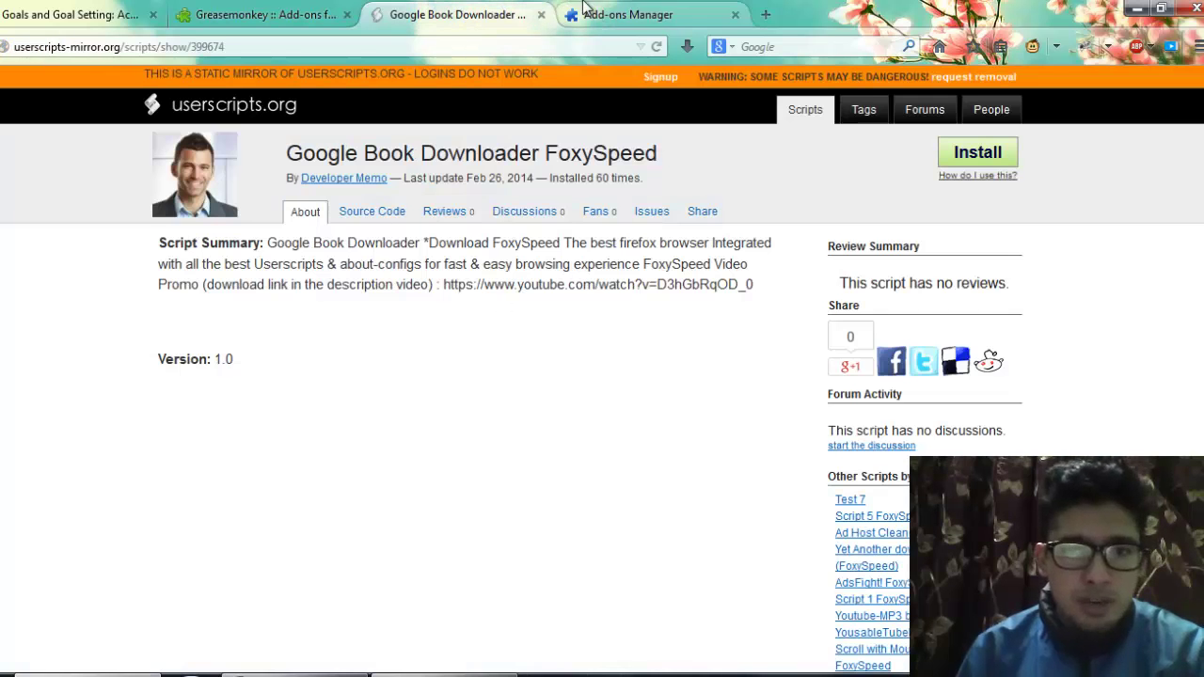
click(584, 8)
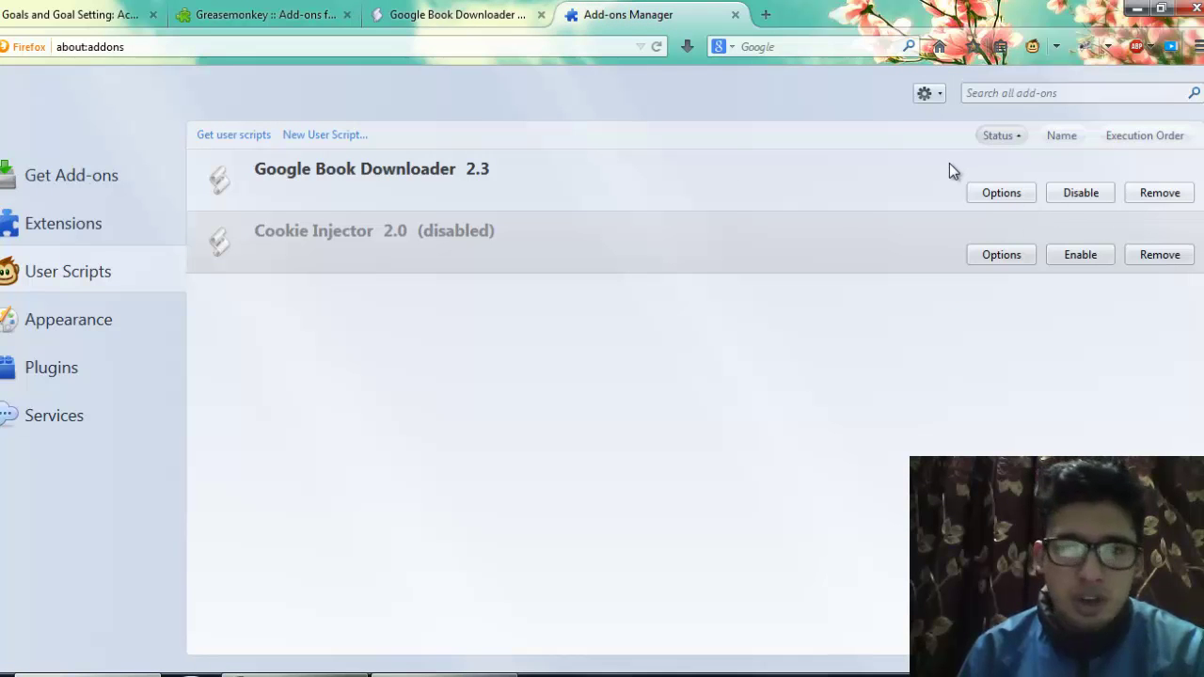
click(86, 183)
click(80, 224)
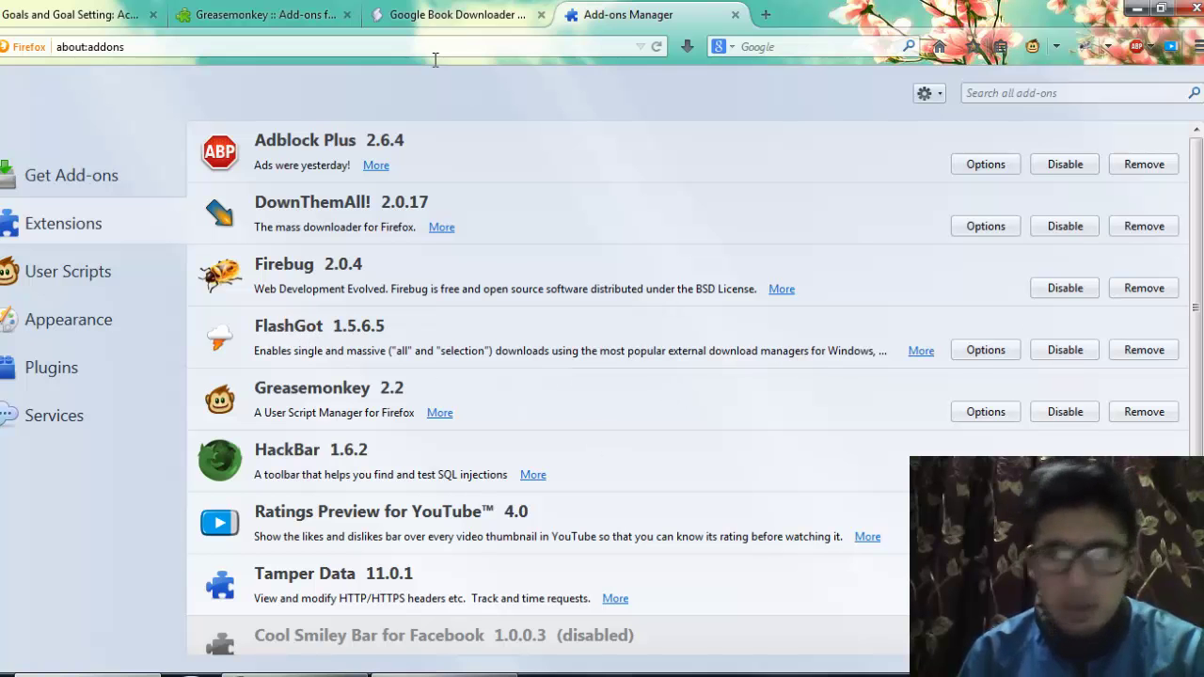
Step: Reload the Goals and Goal Setting book page and open the script's book download options
click(89, 15)
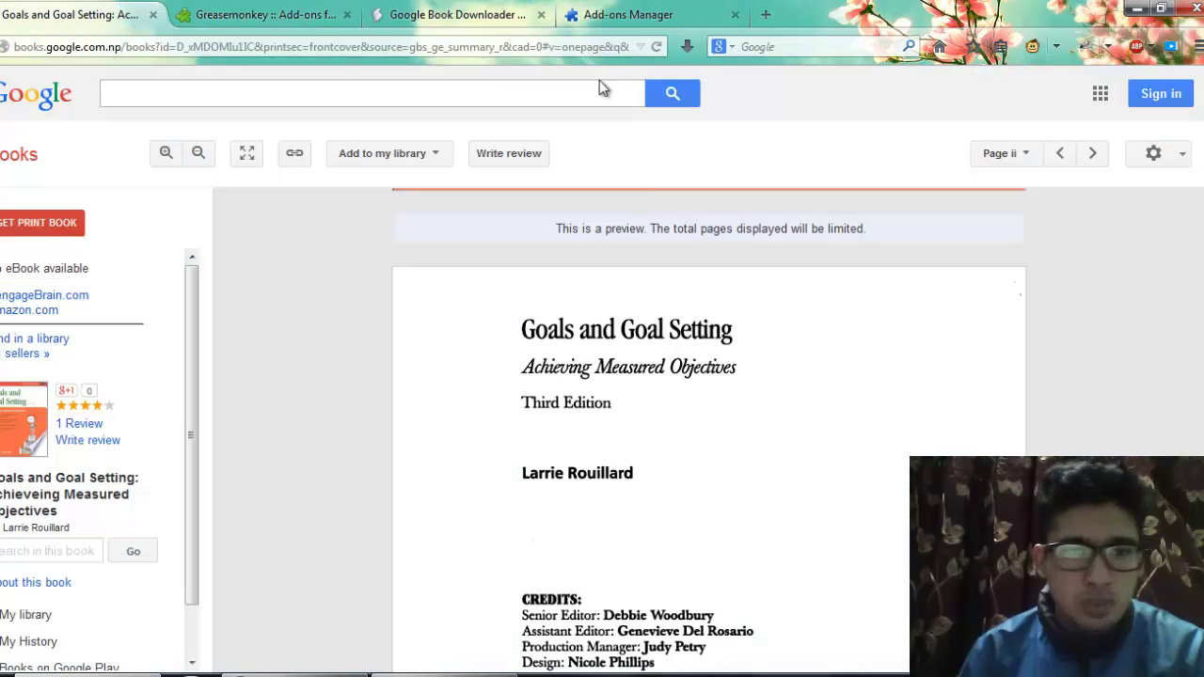
click(657, 47)
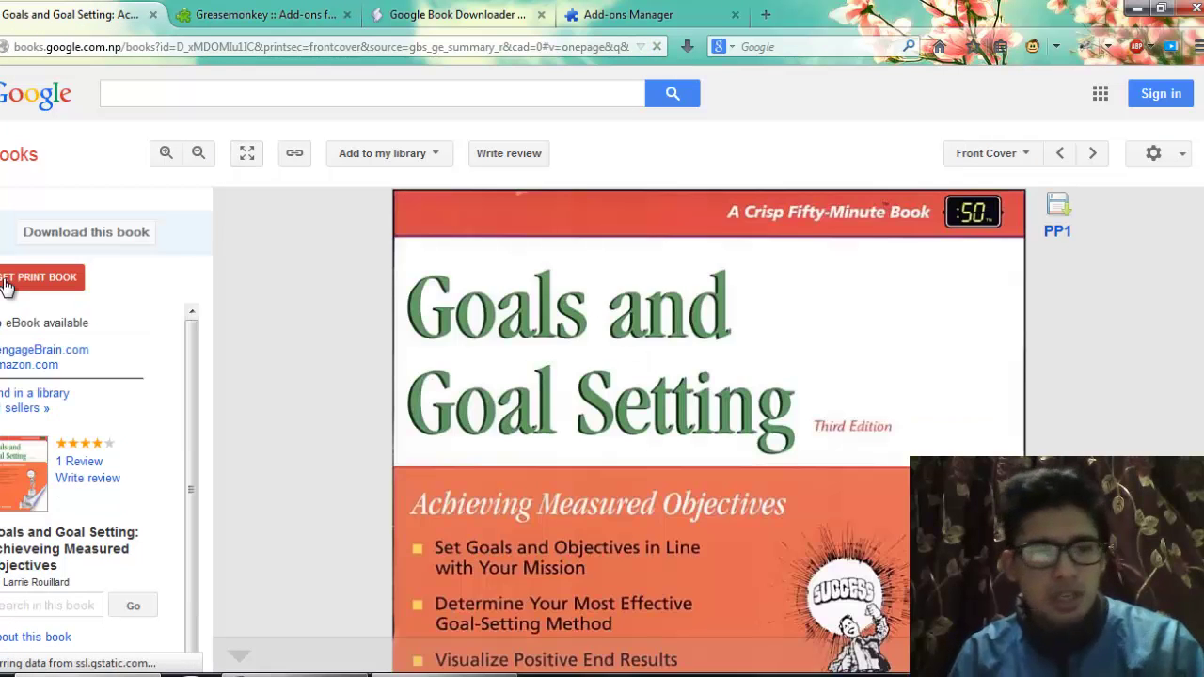
click(134, 239)
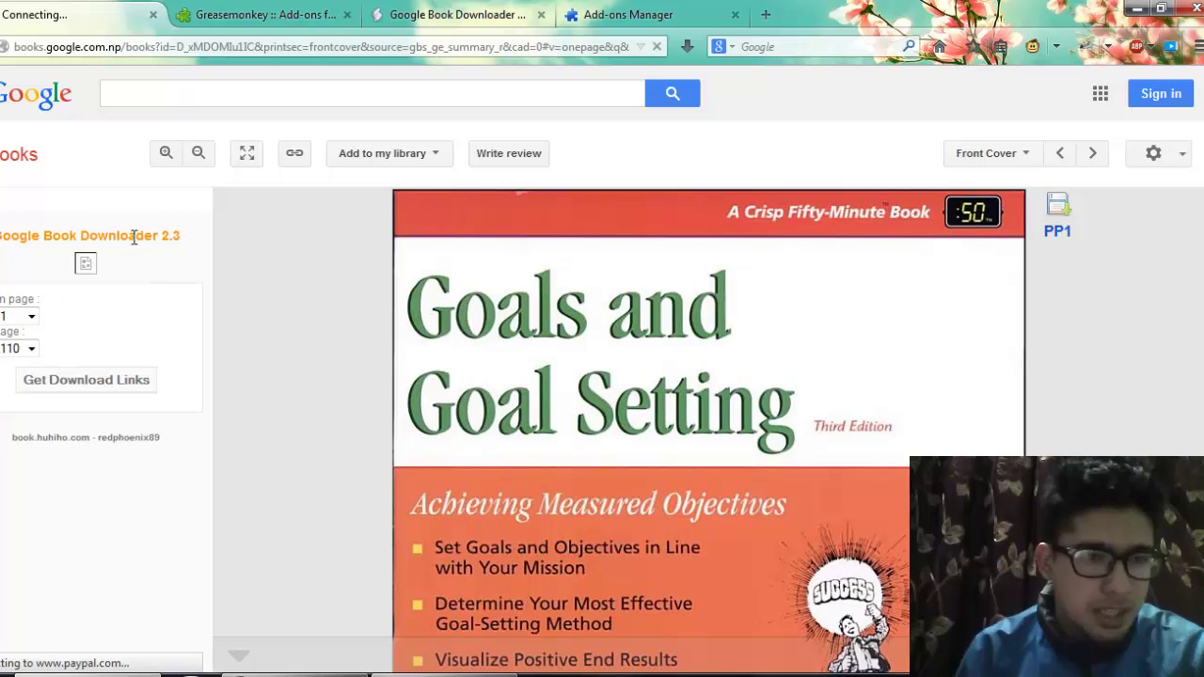
Step: Generate the book's download links from page 1 through page 110
click(30, 320)
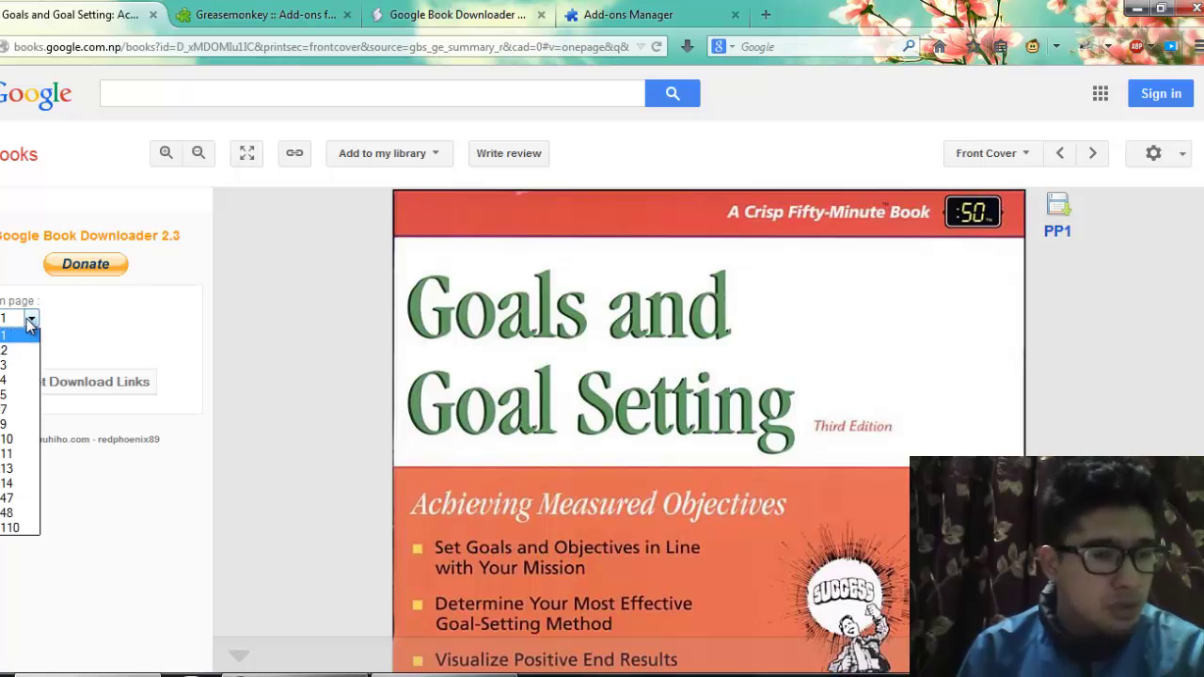
click(28, 324)
click(28, 350)
click(28, 350)
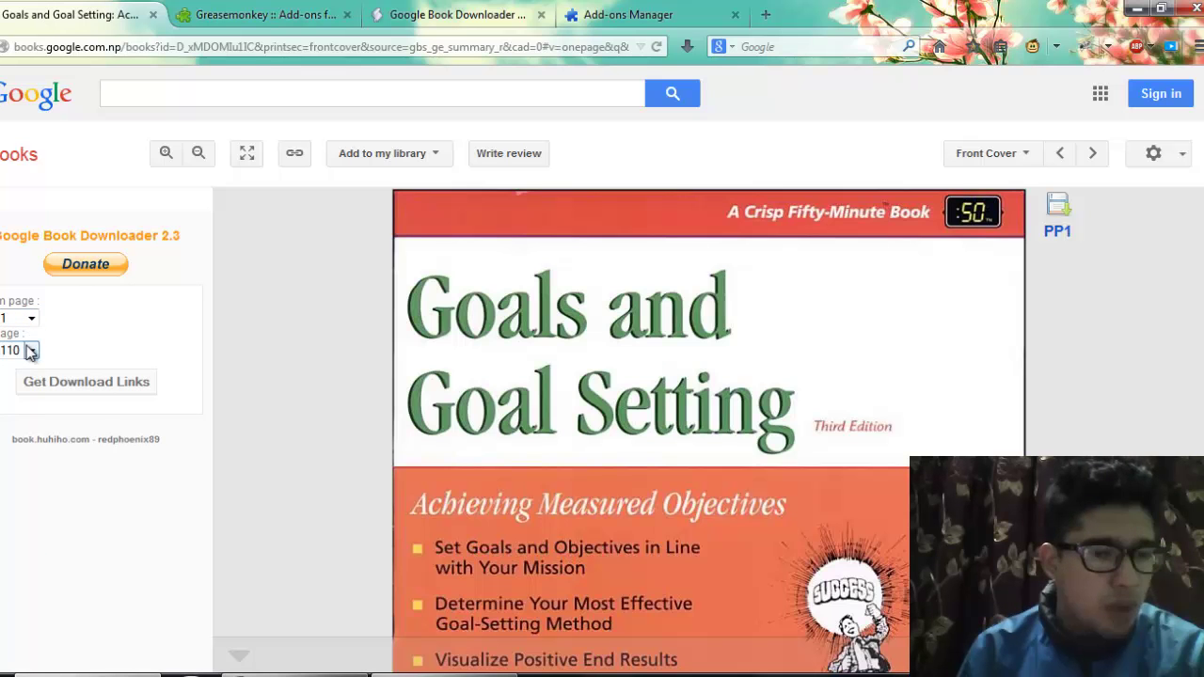
click(81, 389)
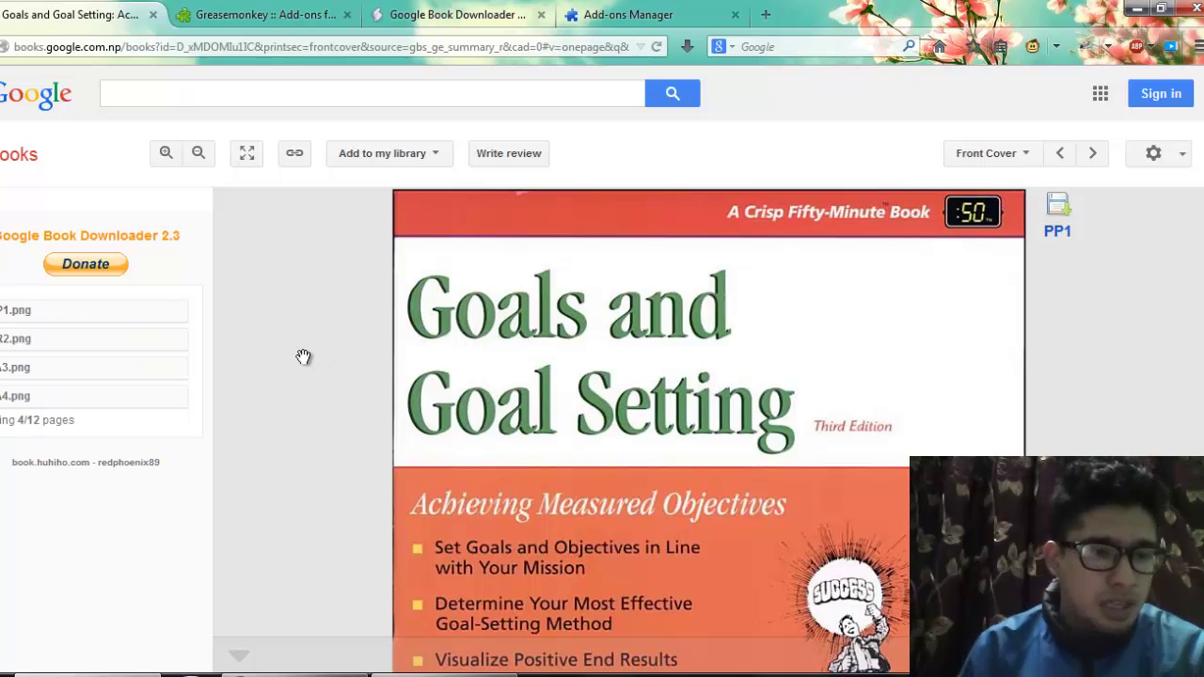
Step: Look through the book's preview pages and the generated list of page links, and check the download options for PP1.png
scroll(1070, 366, down, 3)
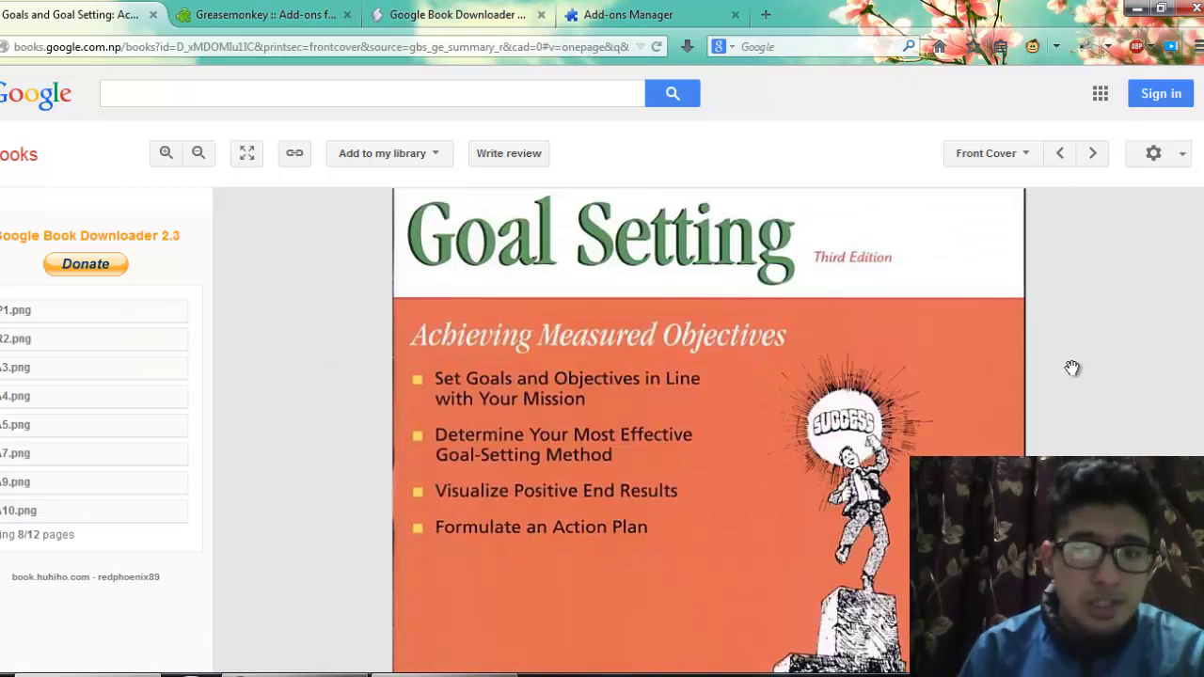
scroll(1106, 366, down, 5)
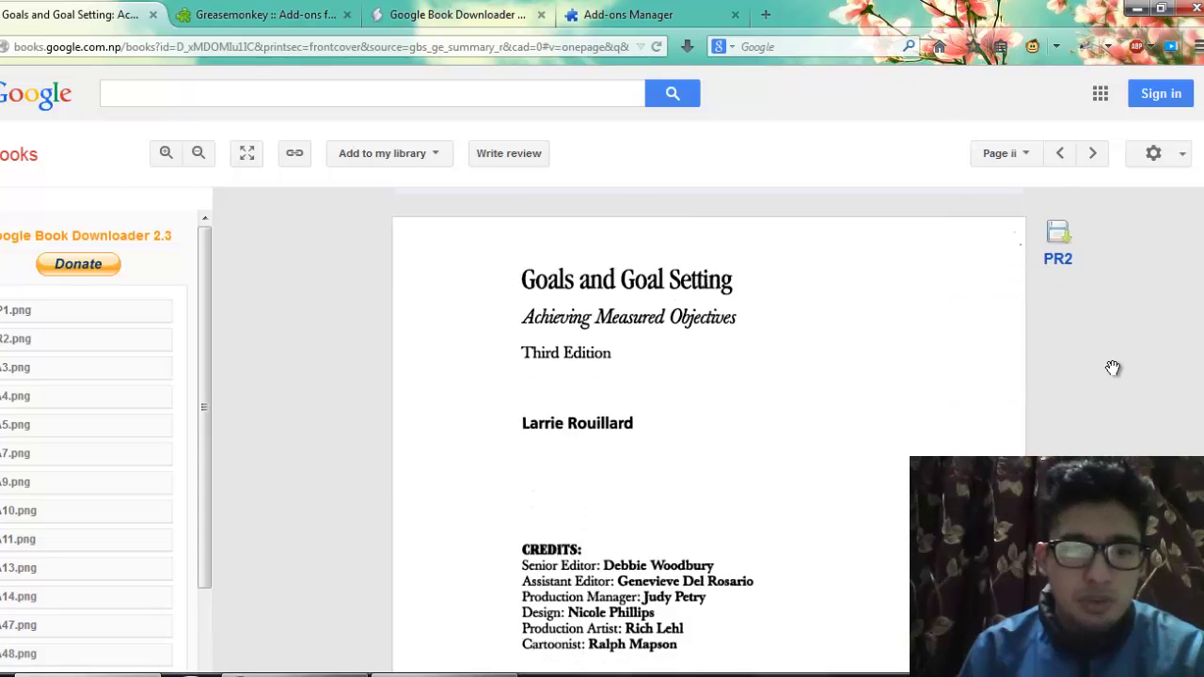
scroll(1113, 368, down, 8)
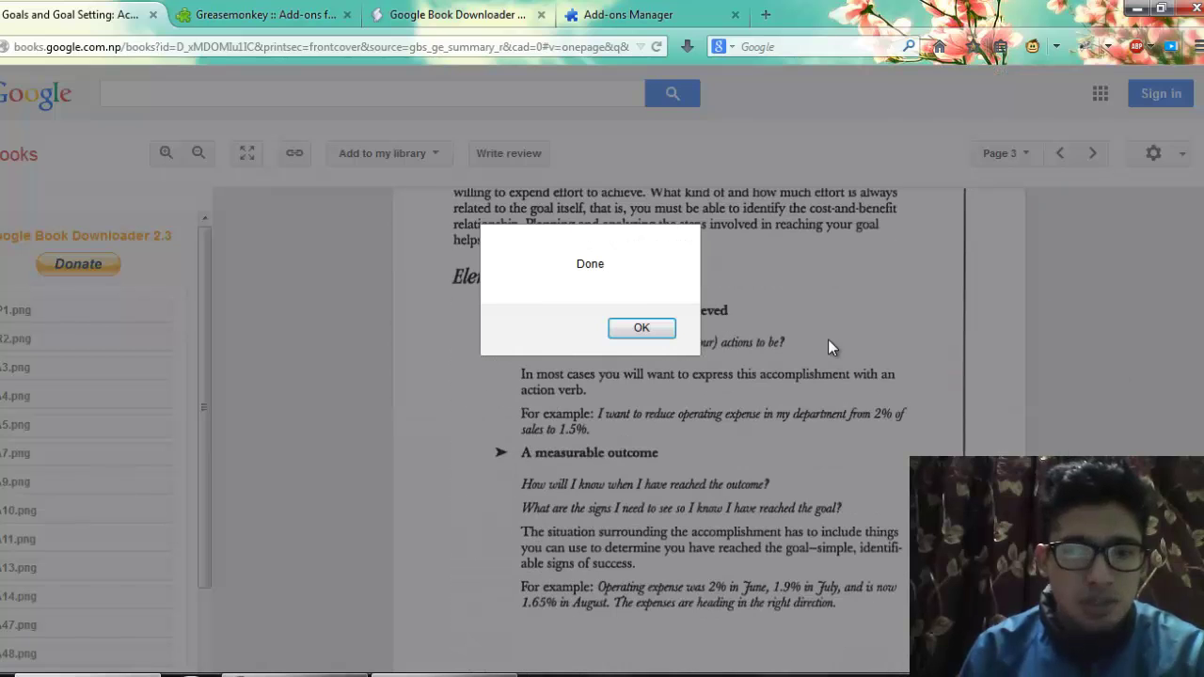
click(673, 331)
scroll(390, 427, down, 1)
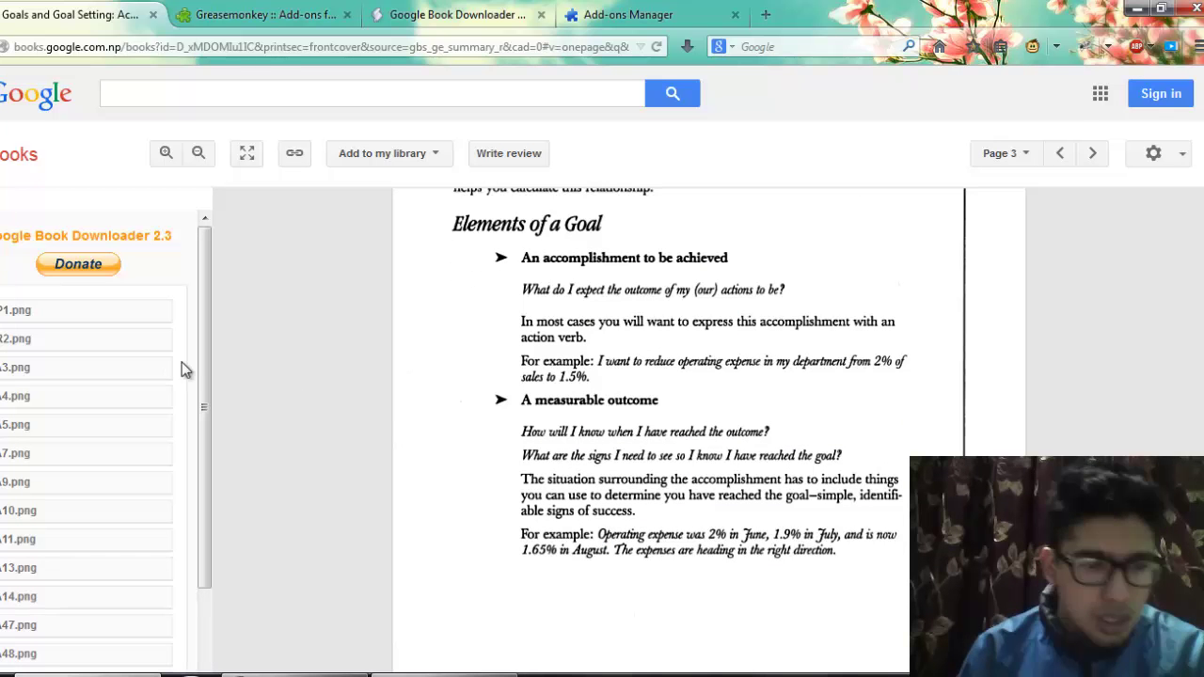
drag(202, 362, 202, 377)
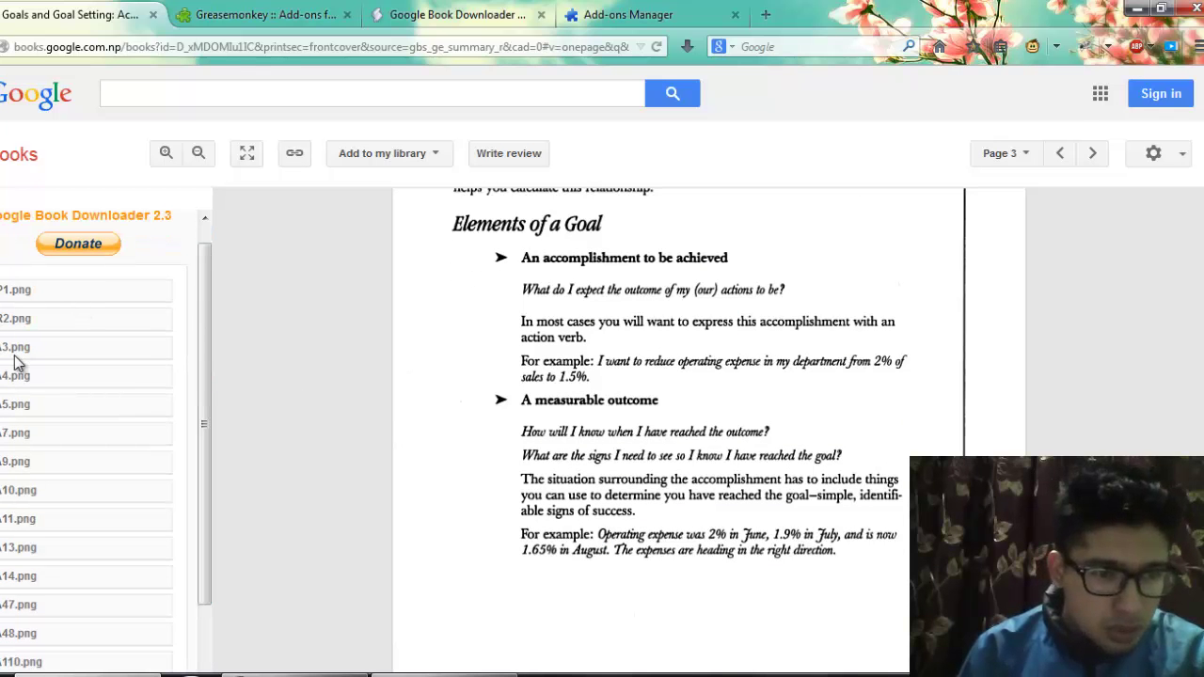
scroll(102, 617, down, 2)
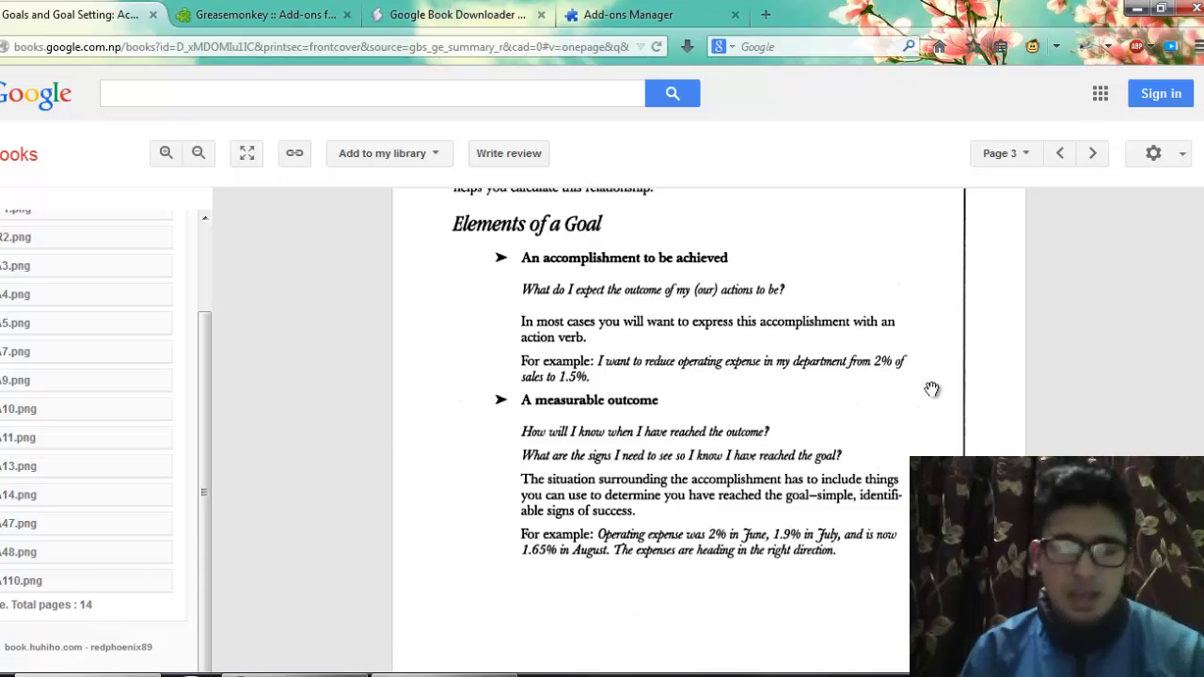
scroll(931, 389, down, 5)
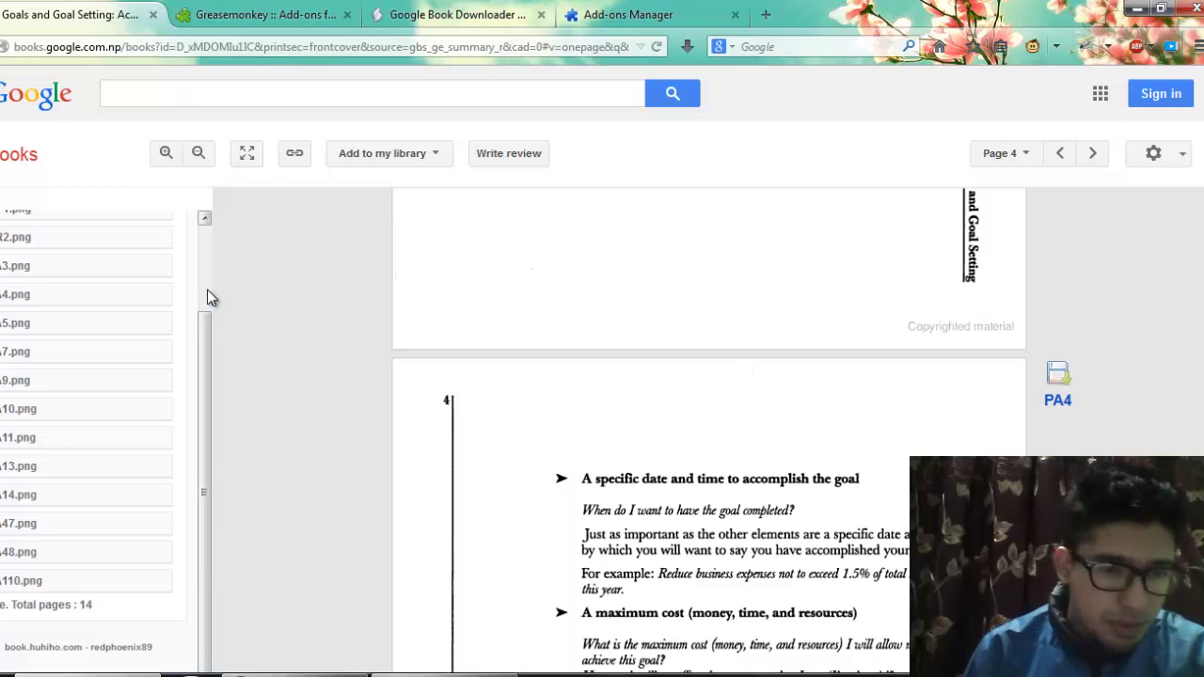
scroll(210, 293, up, 2)
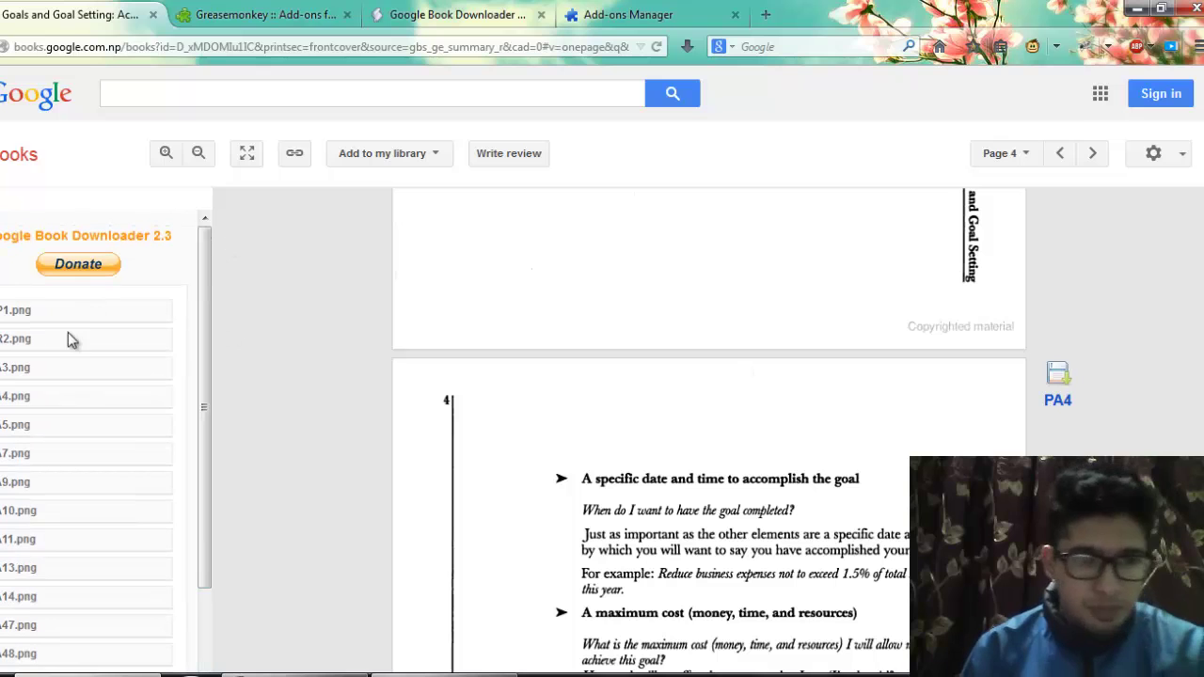
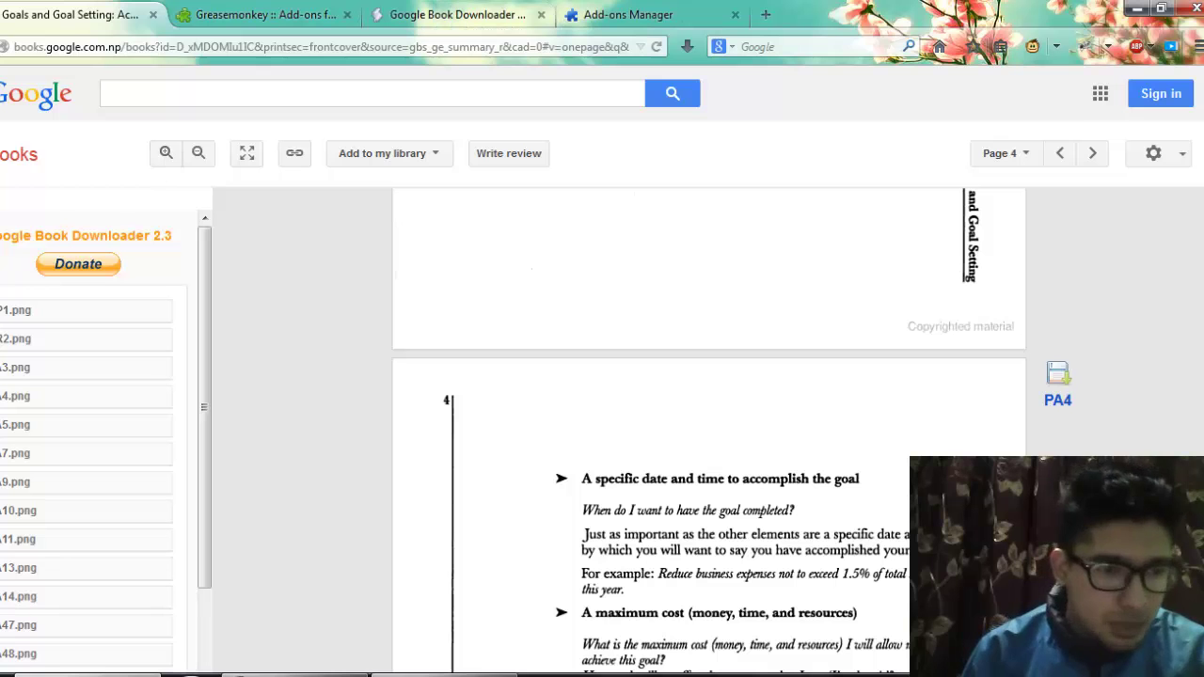
right_click(17, 316)
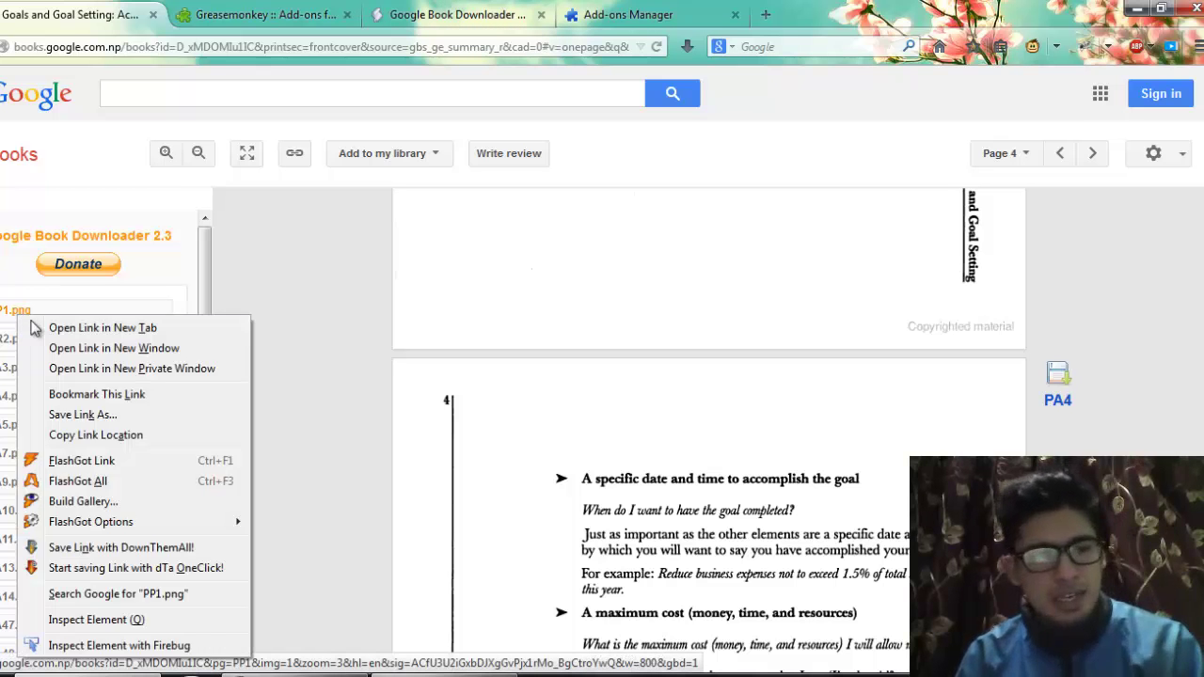
click(270, 382)
Step: Select all the generated page links from PP1.png to PA110.png and send the selection to FlashGot
scroll(107, 366, down, 2)
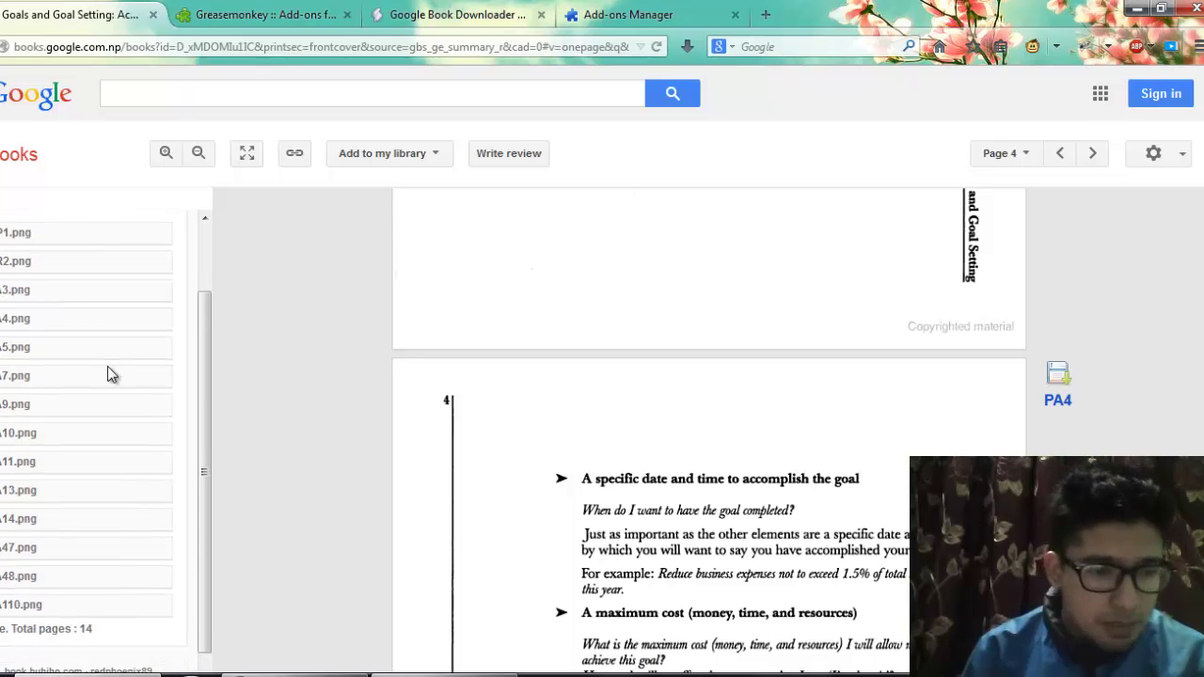
drag(19, 227, 76, 598)
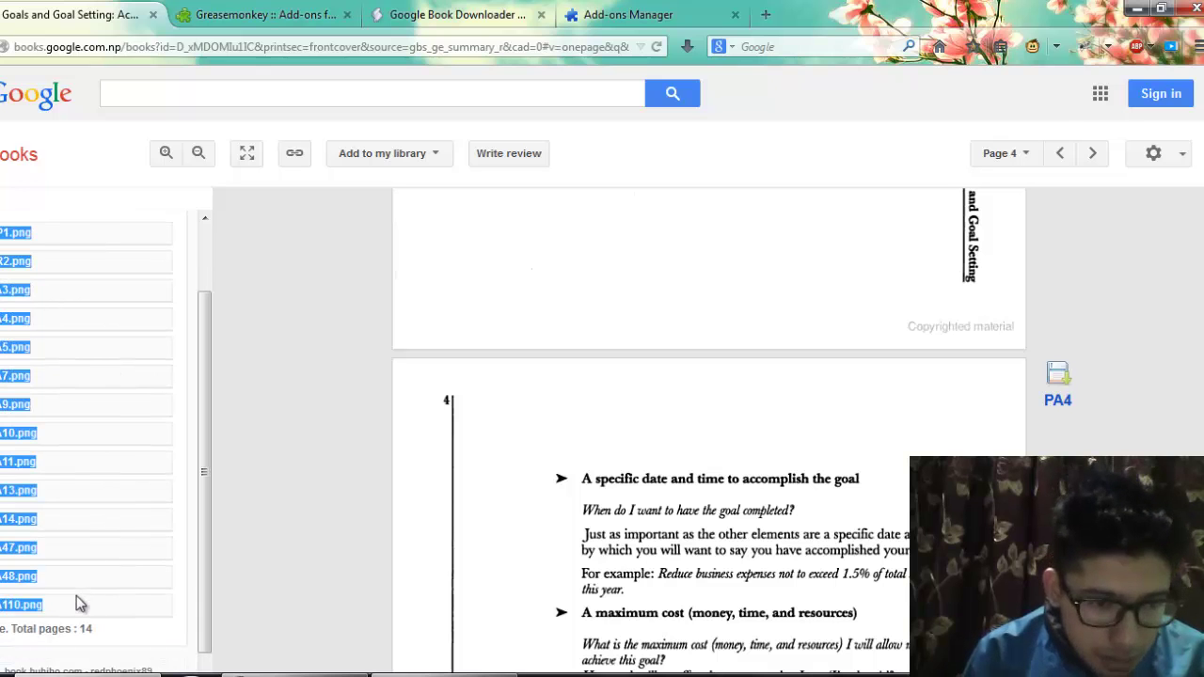
right_click(16, 439)
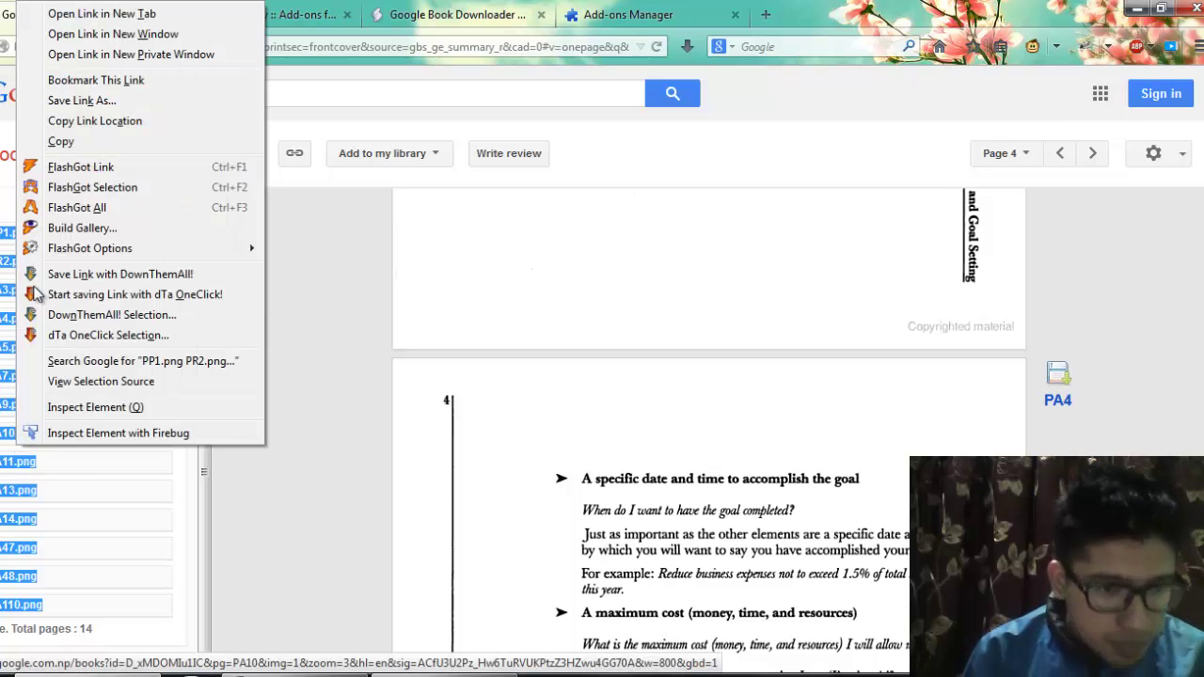
click(81, 187)
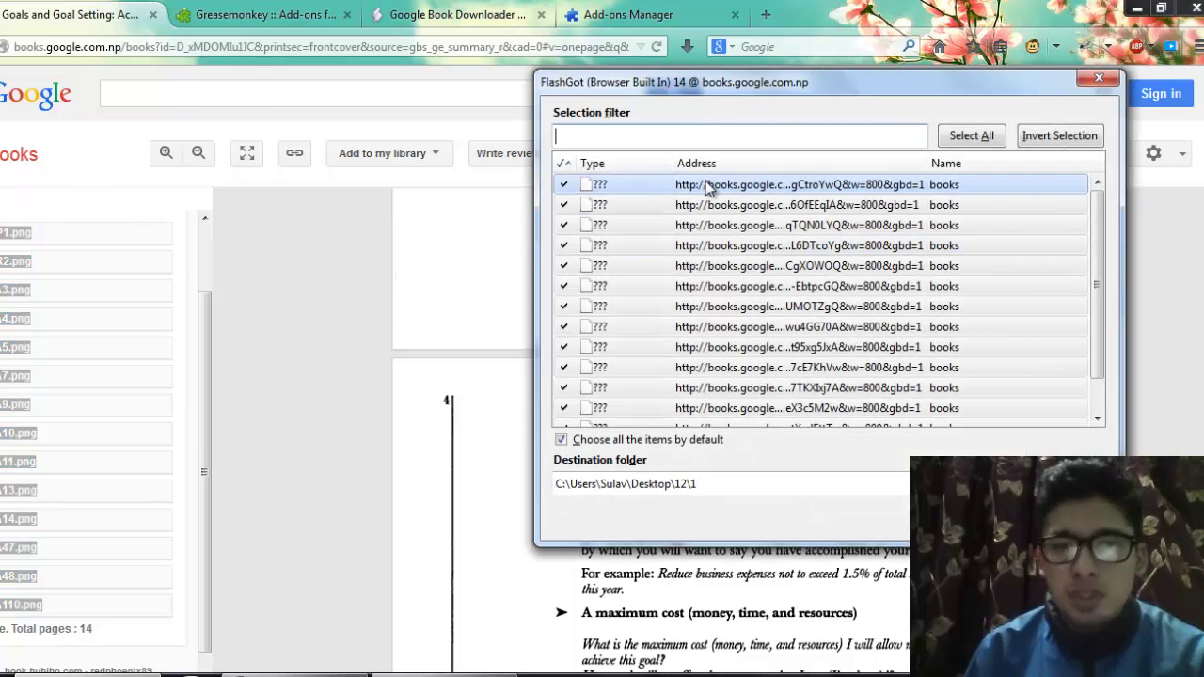
Step: Set the FlashGot destination to subfolder 11 of the desktop's 12 folder, select all the listed links and start the download
click(720, 485)
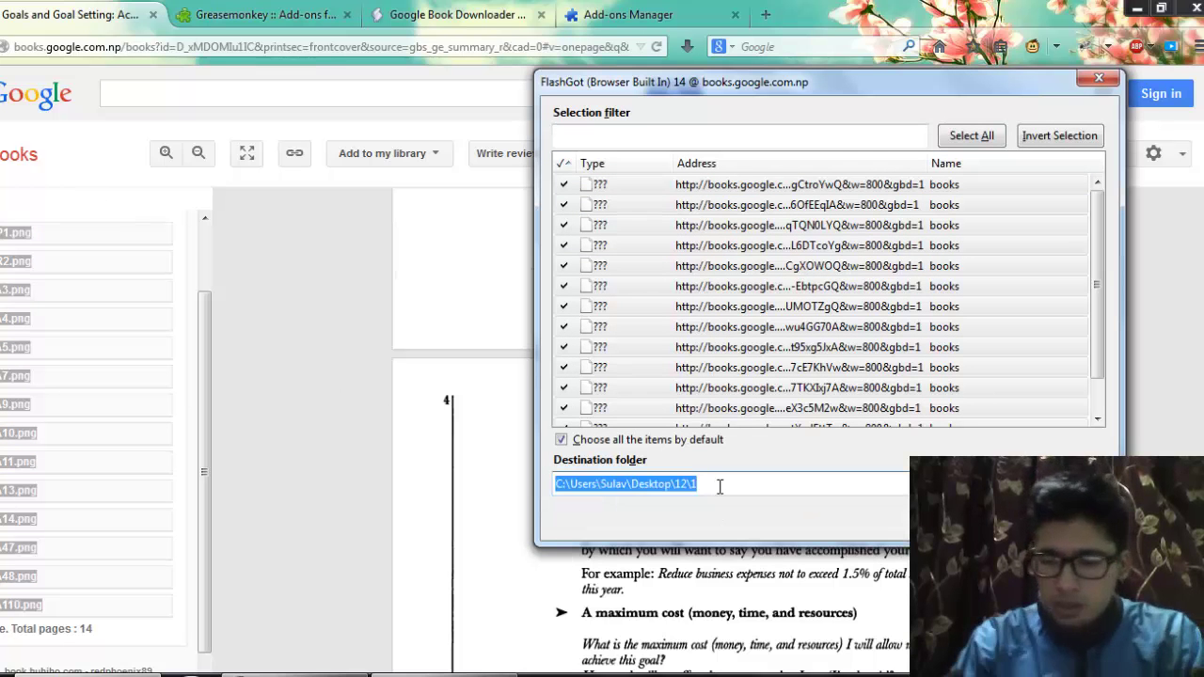
key(End)
key(BackSpace)
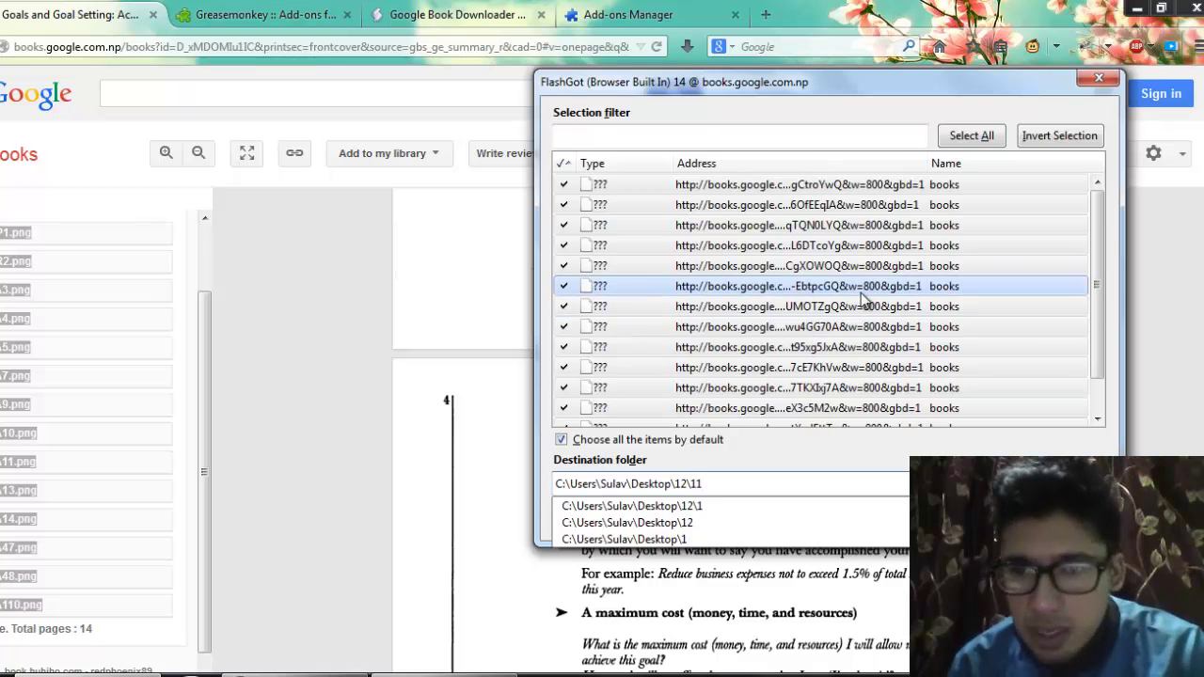
click(969, 137)
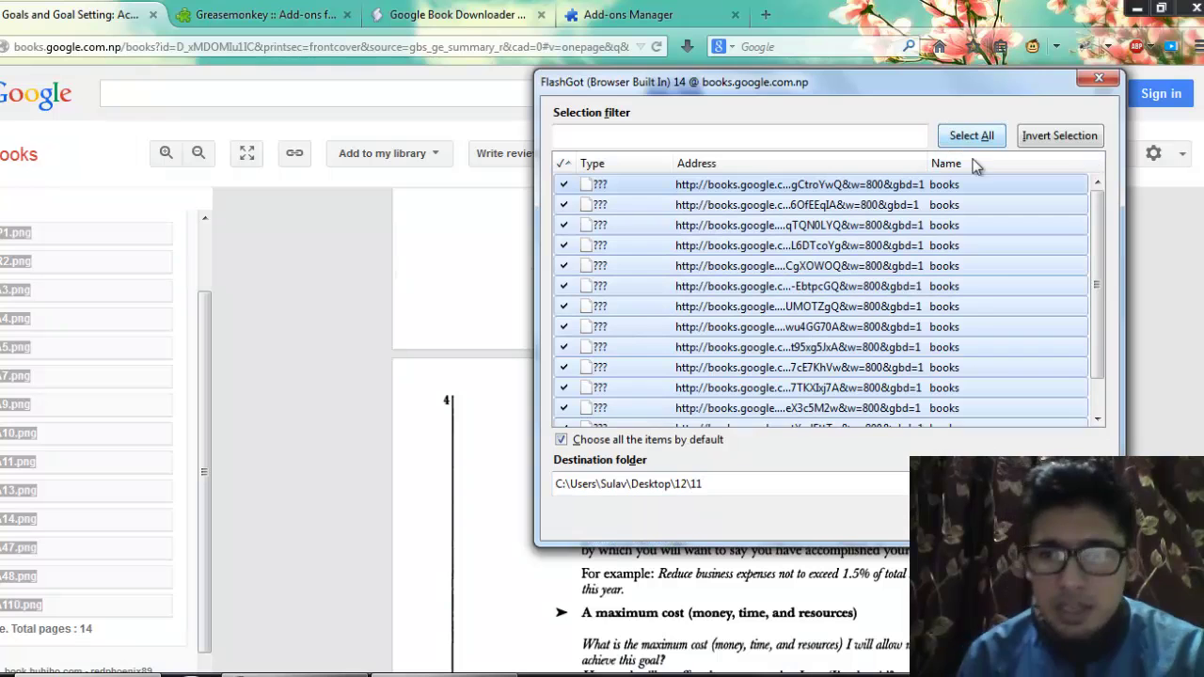
key(Return)
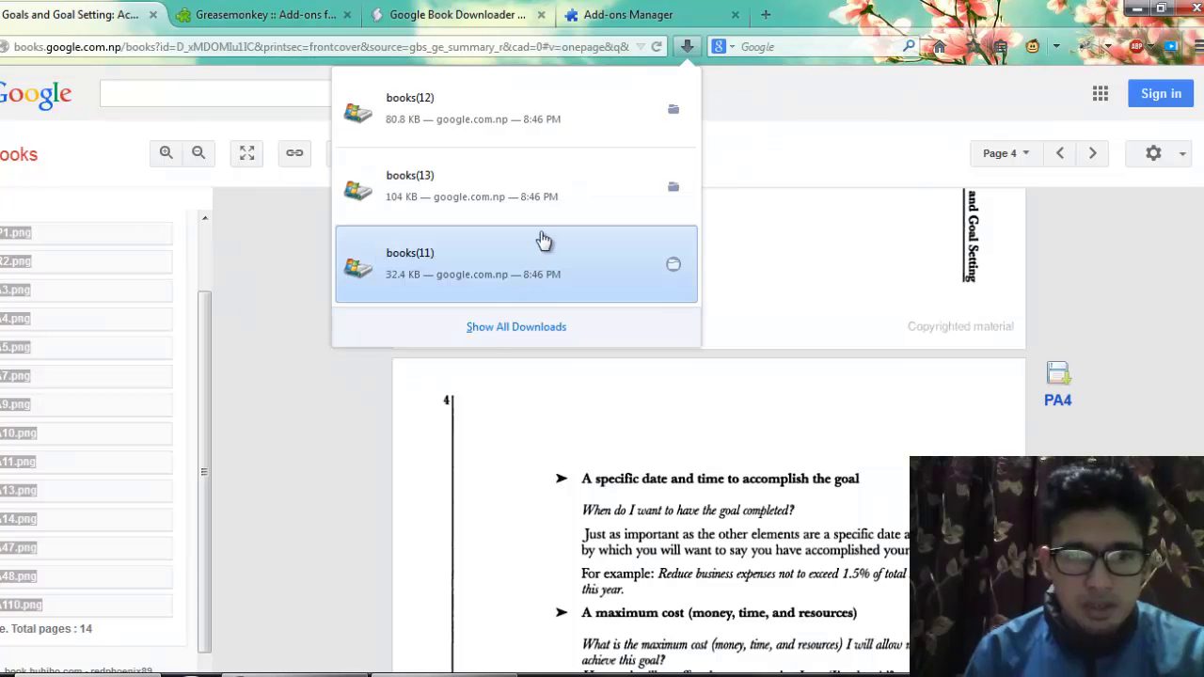
Step: Open the folder containing the downloaded books(12) file in Windows Explorer and batch-rename all the page files as boook
right_click(524, 125)
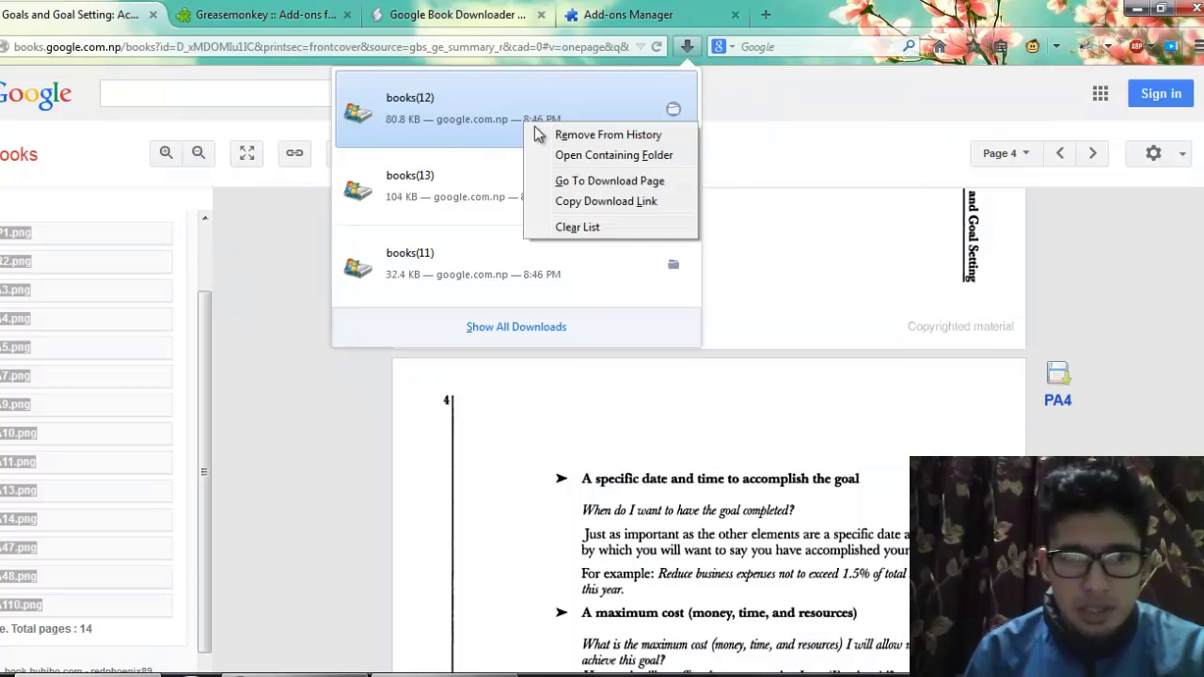
click(580, 158)
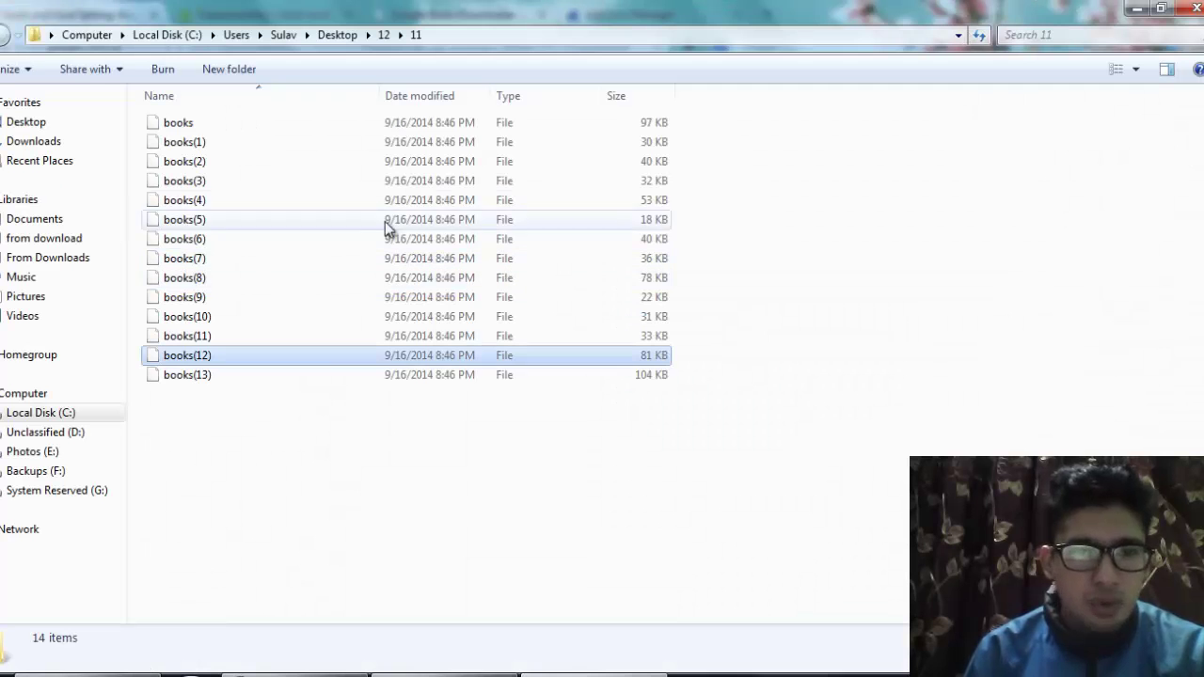
click(281, 422)
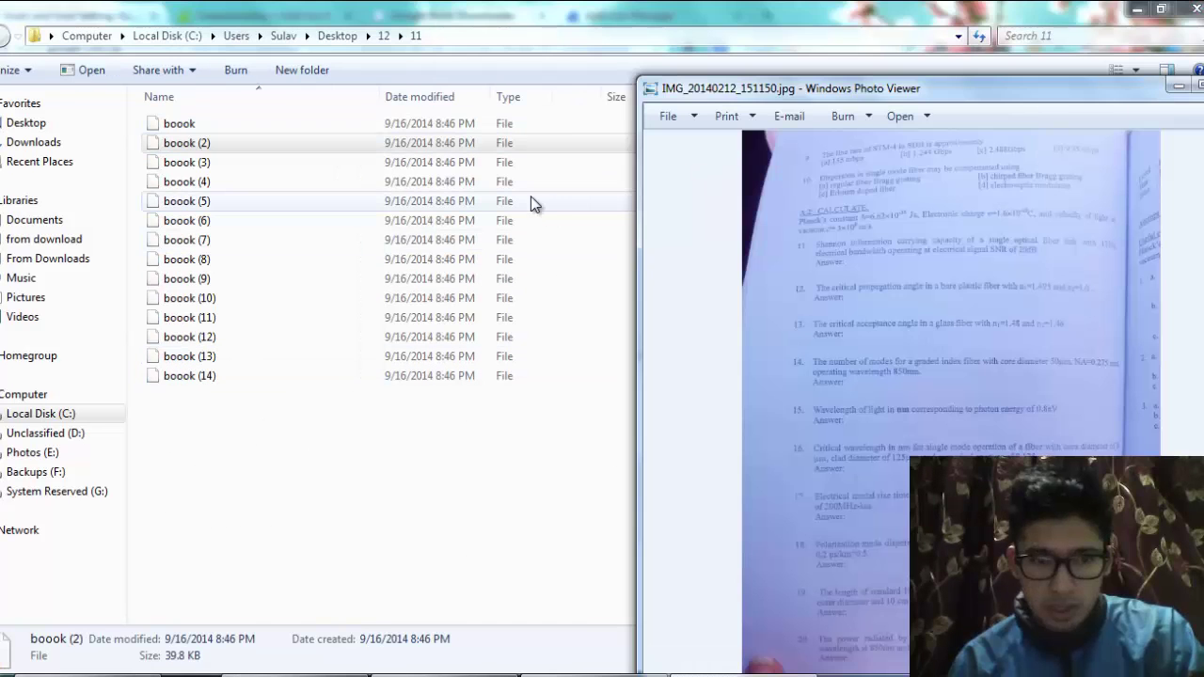
Step: Add the .jpg extension to the file boook (2) and open the image to check the page
click(203, 142)
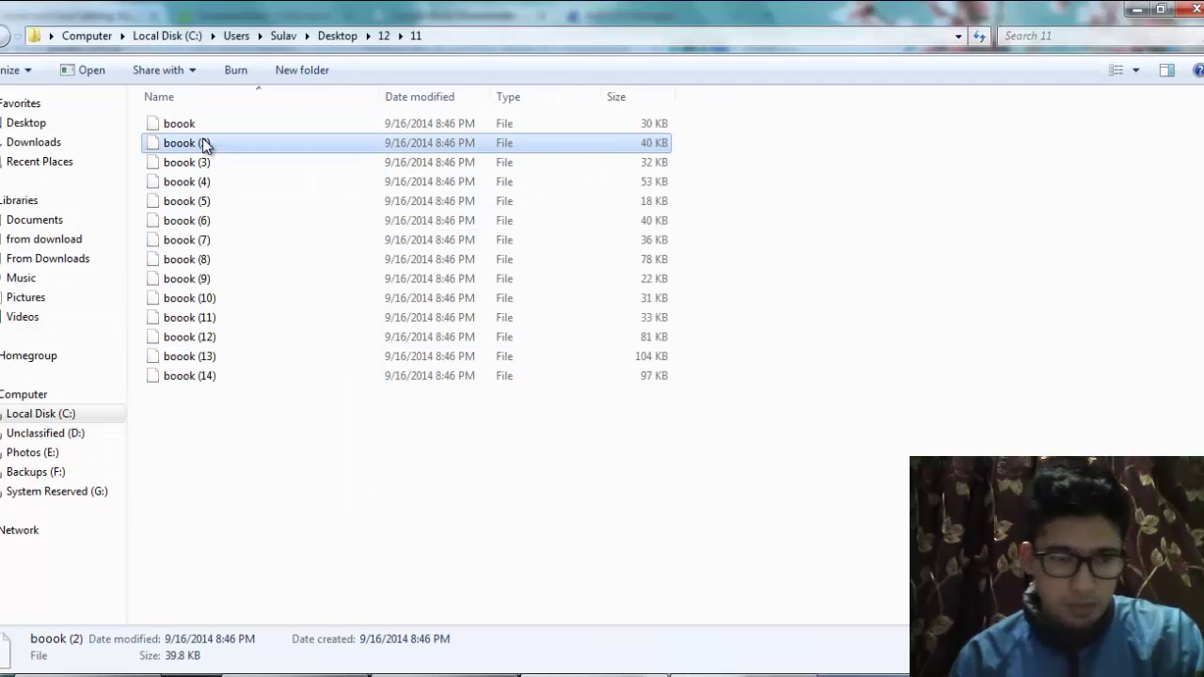
click(204, 138)
text(.jpg)
key(Return)
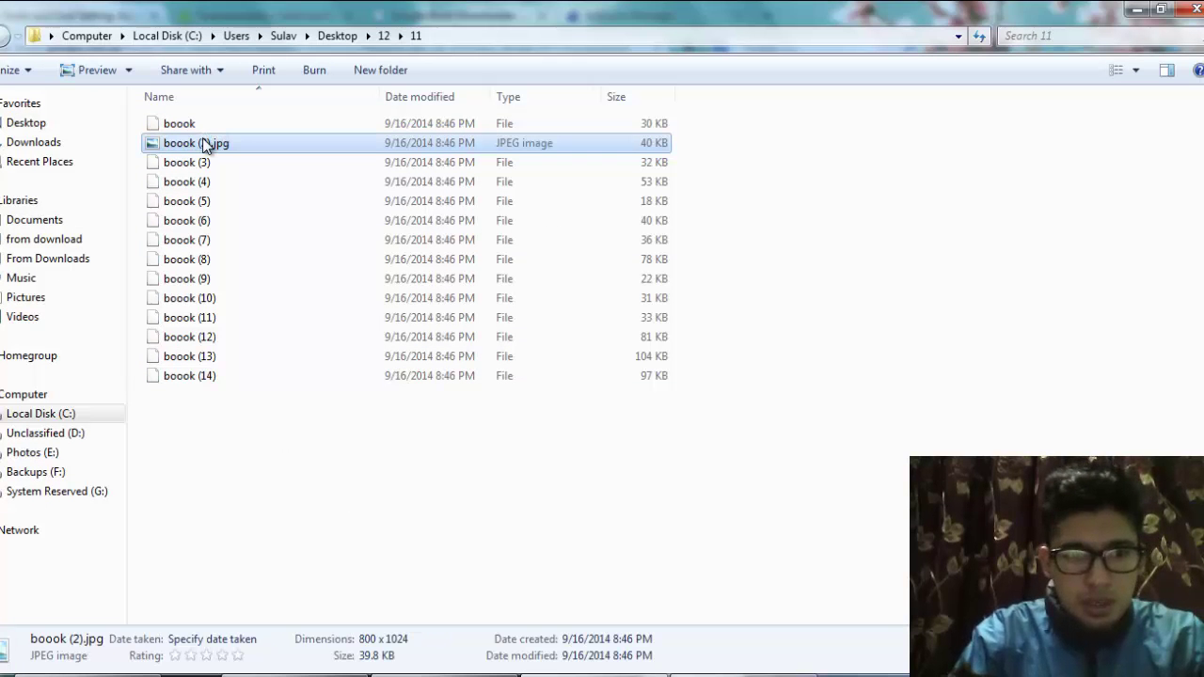
double_click(204, 143)
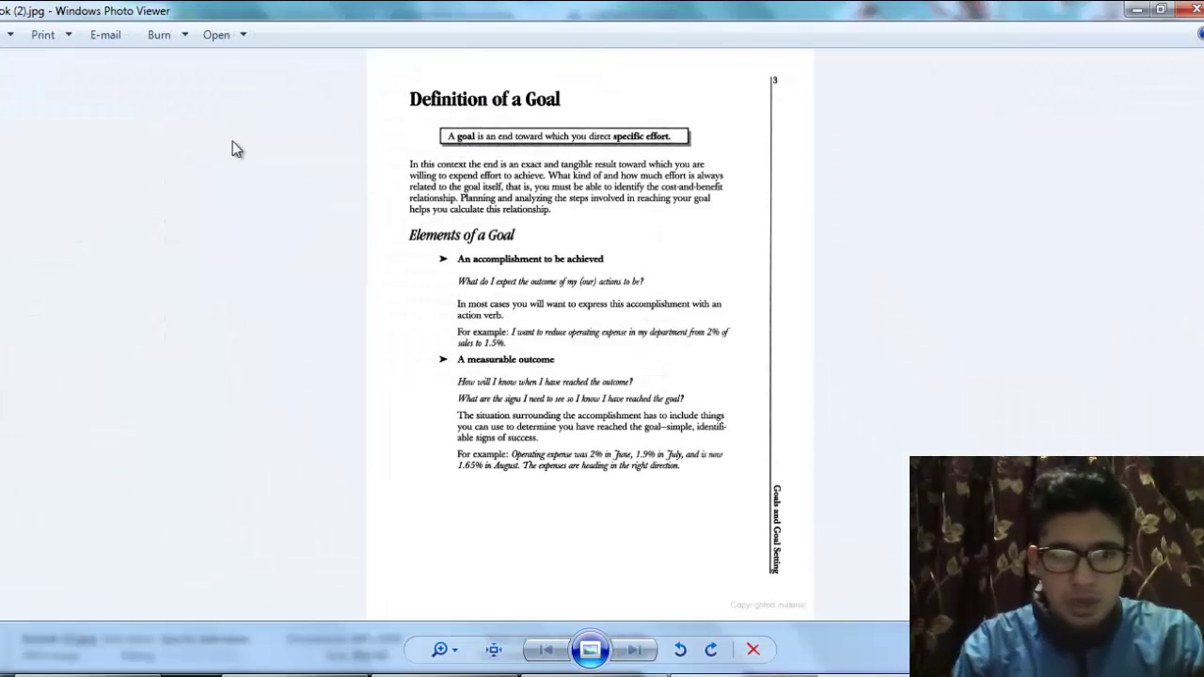
click(1195, 9)
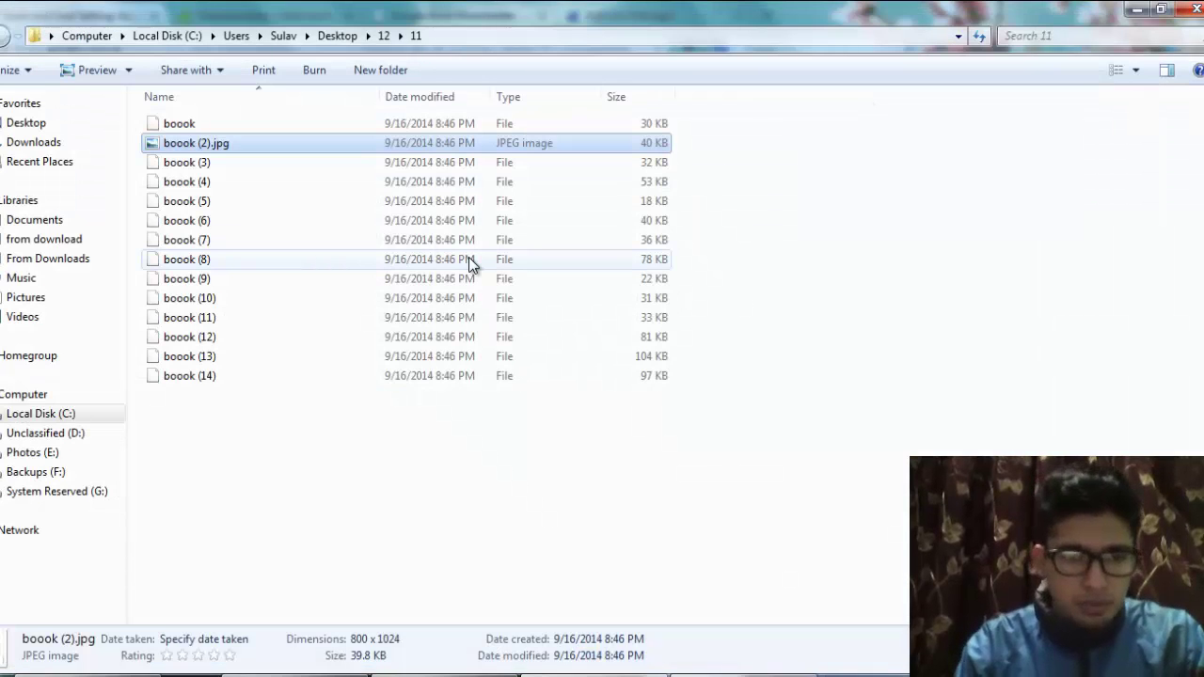
Step: Rename boook (3) as boook (3).jpg and view it as an image
key(Down)
key(F2)
key(End)
text(.jpg)
key(Return)
key(Return)
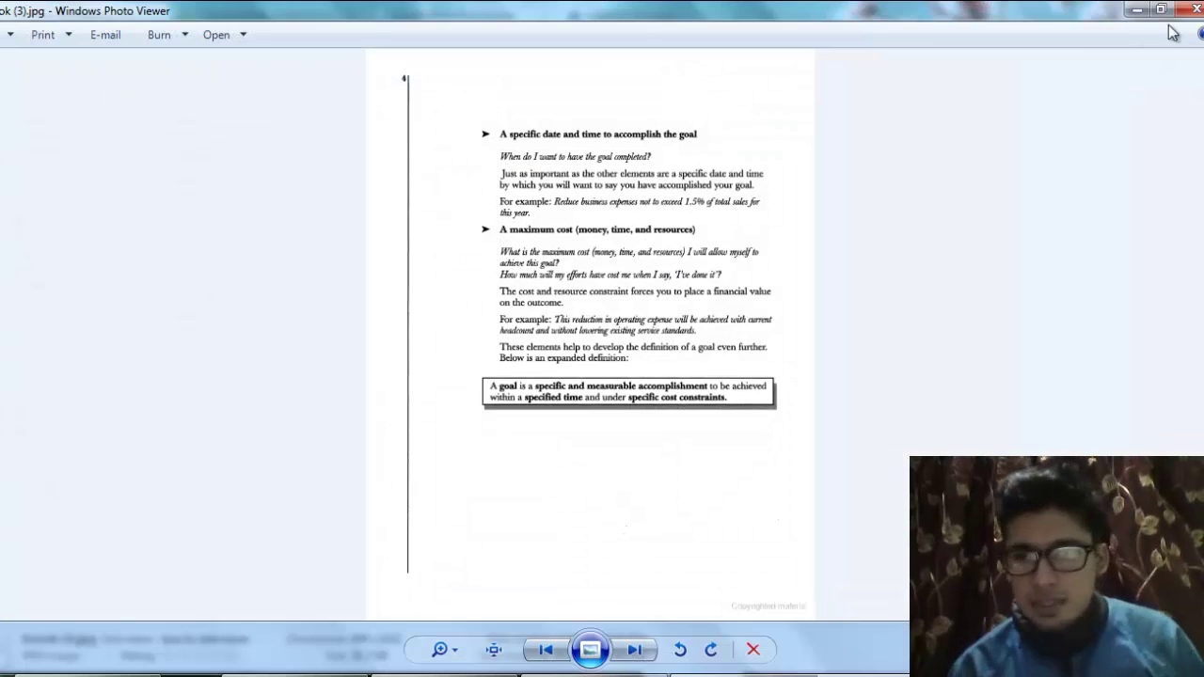
click(1196, 9)
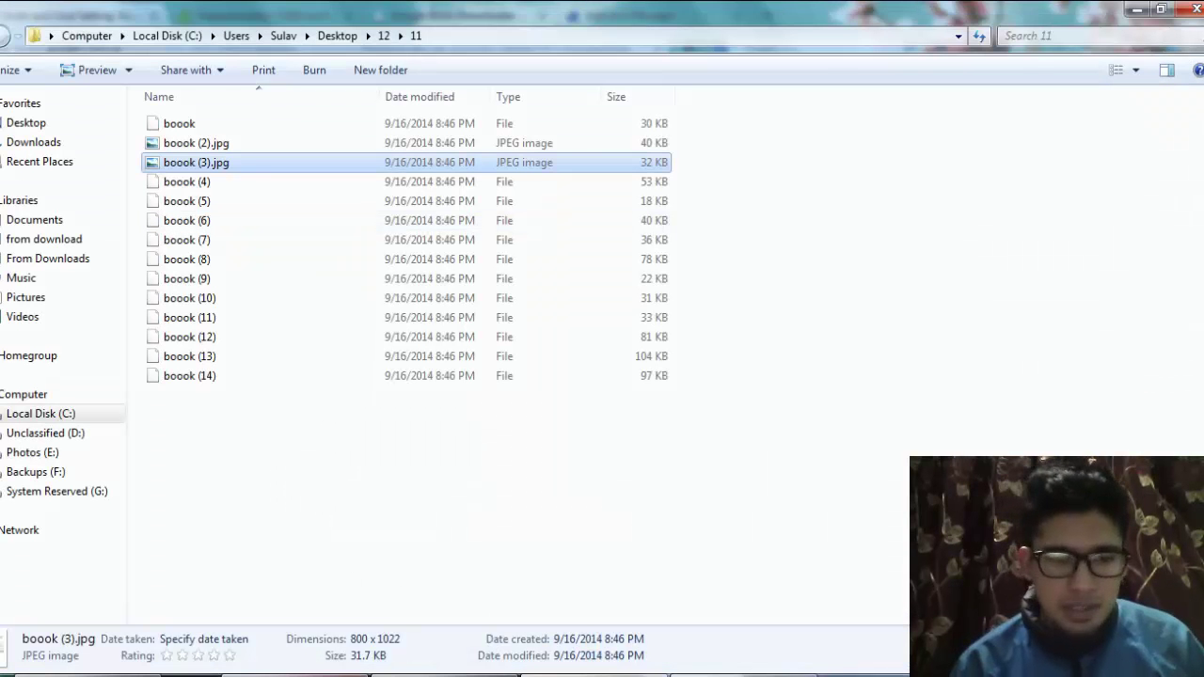
click(508, 674)
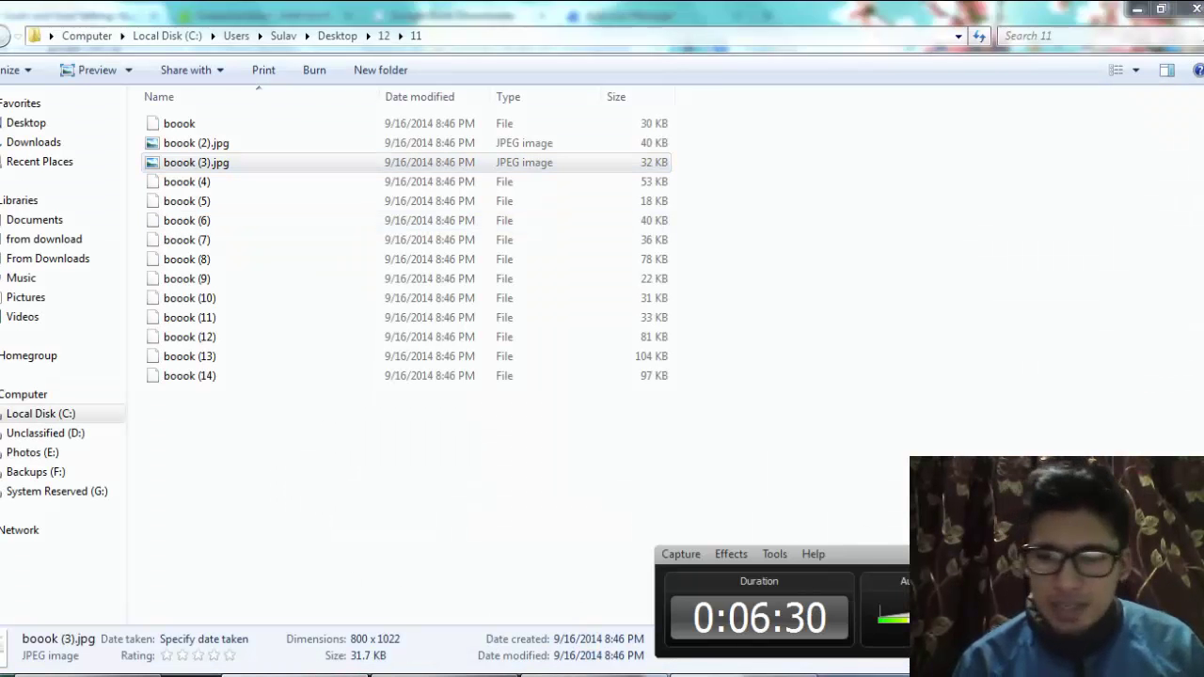